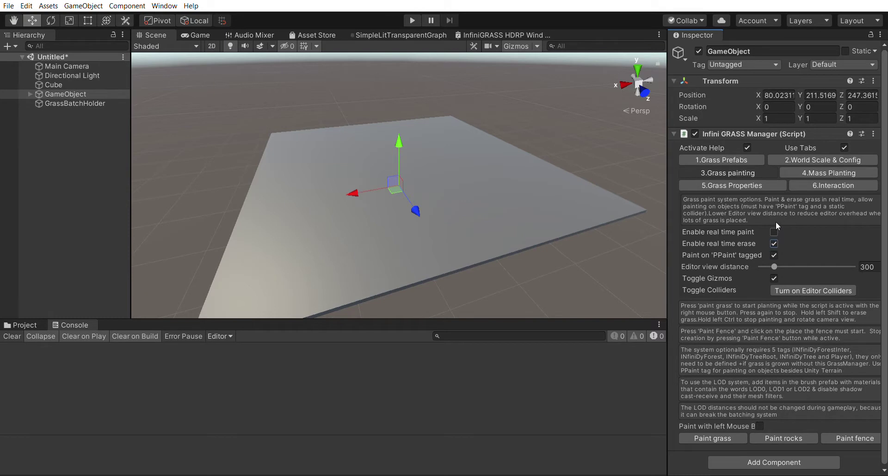
Step: Enable real time paint and painting with the left mouse, and start the grass painting mode with its brush gallery
{"action": "scroll", "coordinate": [798, 243], "scroll_direction": "down", "scroll_amount": 1}
{"action": "left_click", "coordinate": [730, 435]}
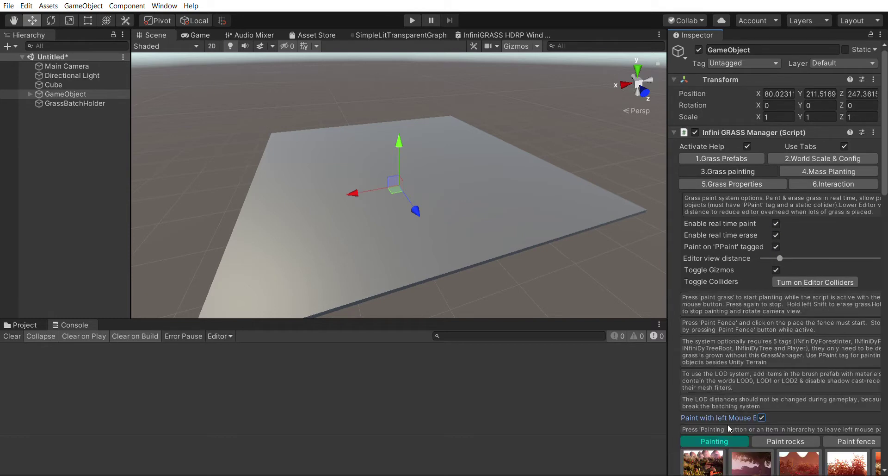
{"action": "scroll", "coordinate": [726, 309], "scroll_direction": "down", "scroll_amount": 10}
Step: Paint clumps of Medium grass (Transparent) on the far corner of the slab
{"action": "middle_click_drag", "start_coordinate": [306, 155], "coordinate": [374, 157]}
{"action": "scroll", "coordinate": [407, 232], "scroll_direction": "up", "scroll_amount": 4}
{"action": "scroll", "coordinate": [374, 158], "scroll_direction": "up", "scroll_amount": 1}
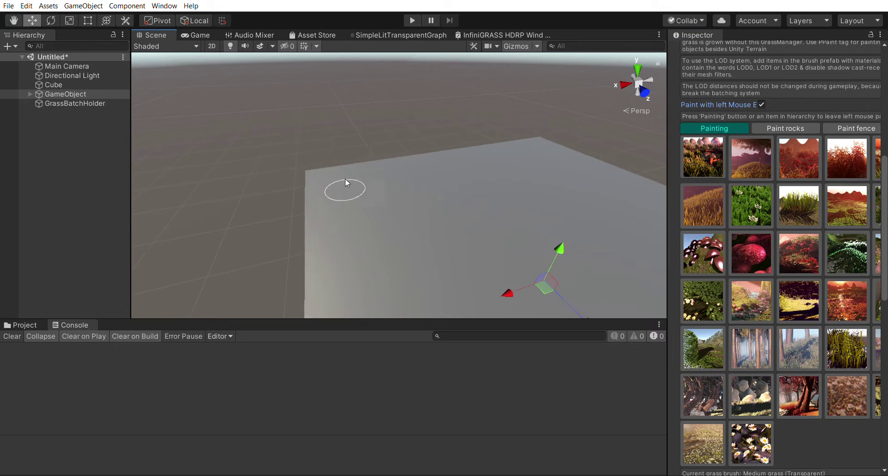
{"action": "left_click", "coordinate": [340, 181]}
{"action": "scroll", "coordinate": [338, 179], "scroll_direction": "up", "scroll_amount": 3}
{"action": "left_click", "coordinate": [338, 179]}
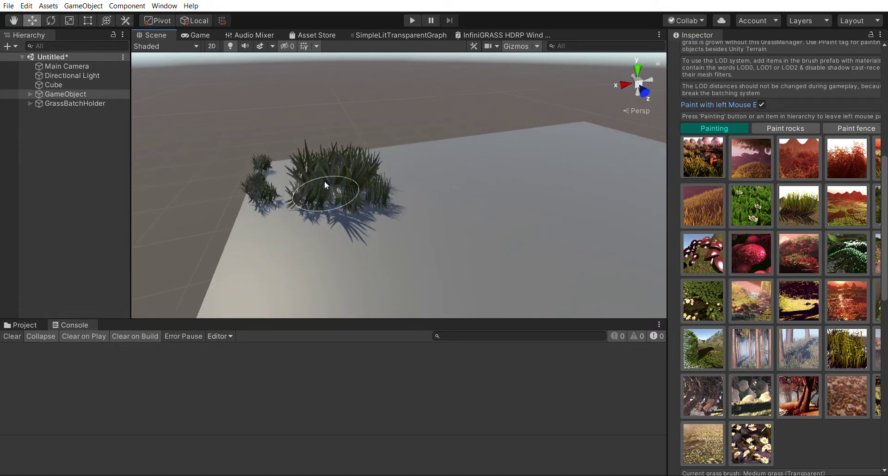
Step: Choose the Medium grass (Vertex) brush and paint a patch beside the first grass clumps
{"action": "left_click", "coordinate": [746, 155]}
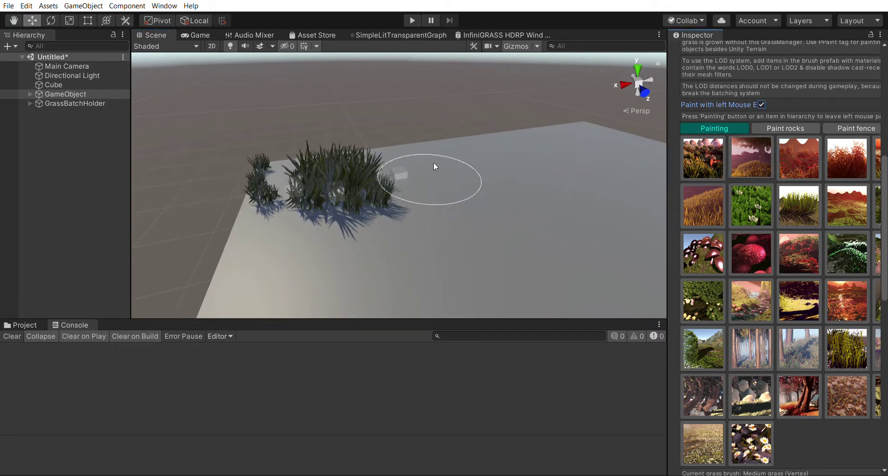
{"action": "mouse_move", "coordinate": [434, 163]}
{"action": "left_mouse_down"}
{"action": "mouse_move", "coordinate": [468, 151]}
{"action": "mouse_move", "coordinate": [454, 151]}
{"action": "left_mouse_up"}
{"action": "scroll", "coordinate": [454, 151], "scroll_direction": "up", "scroll_amount": 3}
{"action": "middle_click_drag", "start_coordinate": [510, 164], "coordinate": [445, 188]}
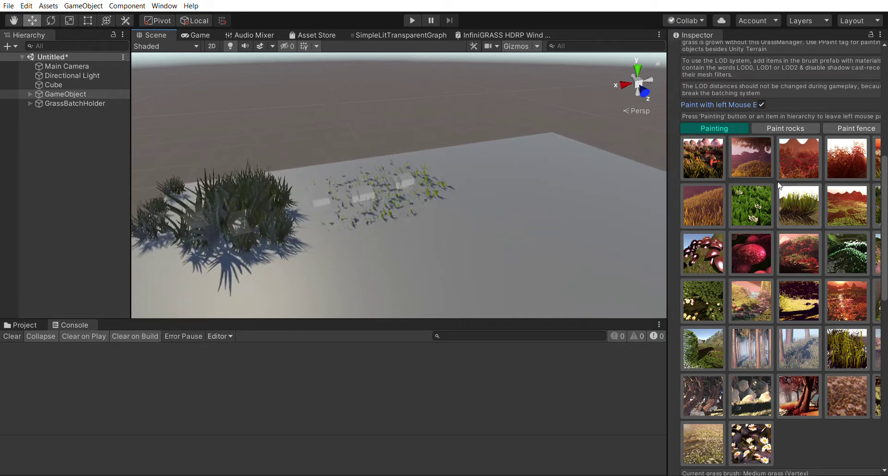
Step: Widen the Inspector, then paint Red flowers beside the vertex grass and Wheat along the slab's far edge
{"action": "left_click", "coordinate": [791, 166]}
{"action": "left_click_drag", "start_coordinate": [671, 169], "coordinate": [629, 172]}
{"action": "mouse_move", "coordinate": [429, 166]}
{"action": "left_mouse_down"}
{"action": "mouse_move", "coordinate": [472, 172]}
{"action": "mouse_move", "coordinate": [474, 187]}
{"action": "left_mouse_up"}
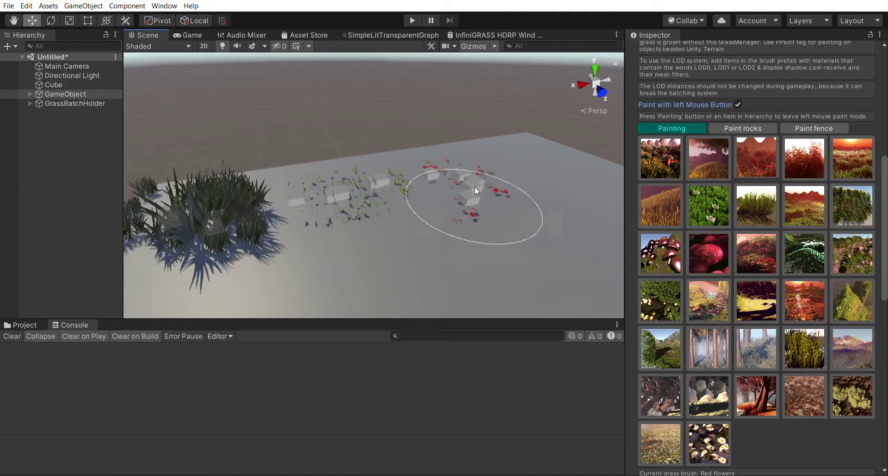
{"action": "left_click", "coordinate": [804, 158]}
{"action": "mouse_move", "coordinate": [453, 143]}
{"action": "left_mouse_down"}
{"action": "mouse_move", "coordinate": [517, 154]}
{"action": "mouse_move", "coordinate": [547, 140]}
{"action": "mouse_move", "coordinate": [541, 150]}
{"action": "left_mouse_up"}
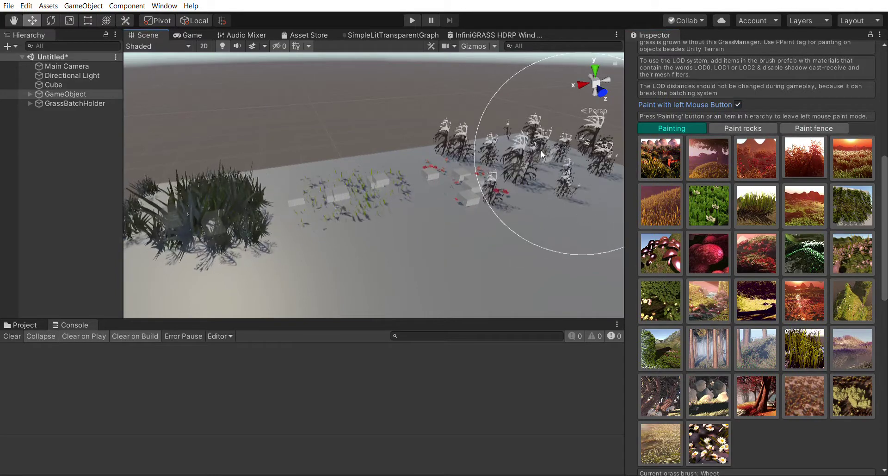
Step: Paint a patch of Long grass (Vertex) in front of the dark medium grass clumps
{"action": "scroll", "coordinate": [446, 141], "scroll_direction": "down", "scroll_amount": 3}
{"action": "middle_click_drag", "start_coordinate": [446, 141], "coordinate": [481, 121]}
{"action": "left_click", "coordinate": [852, 157]}
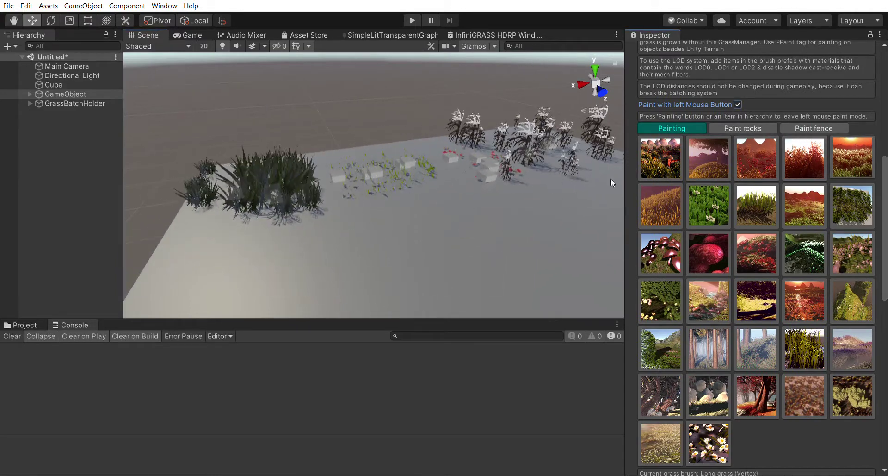
{"action": "left_click_drag", "start_coordinate": [270, 245], "coordinate": [287, 283]}
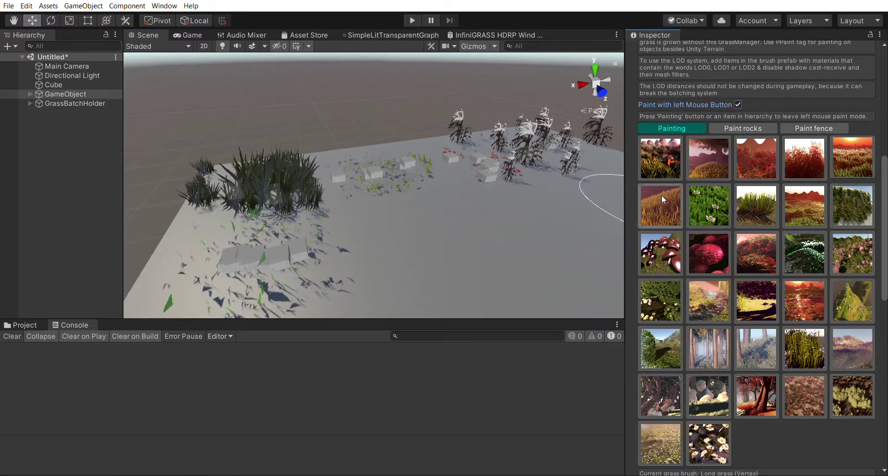
Step: Paint a patch with the golden grass brush next to the long grass, and white flowers beside it
{"action": "left_click", "coordinate": [661, 196]}
{"action": "mouse_move", "coordinate": [423, 245]}
{"action": "left_mouse_down"}
{"action": "mouse_move", "coordinate": [416, 237]}
{"action": "mouse_move", "coordinate": [431, 222]}
{"action": "left_mouse_up"}
{"action": "left_click", "coordinate": [711, 193]}
{"action": "mouse_move", "coordinate": [532, 227]}
{"action": "left_mouse_down"}
{"action": "mouse_move", "coordinate": [546, 215]}
{"action": "mouse_move", "coordinate": [531, 214]}
{"action": "left_mouse_up"}
Step: Paint a strip of Curved grass (Vertex) next to the white flowers
{"action": "middle_click_drag", "start_coordinate": [531, 213], "coordinate": [459, 207]}
{"action": "left_click", "coordinate": [753, 198]}
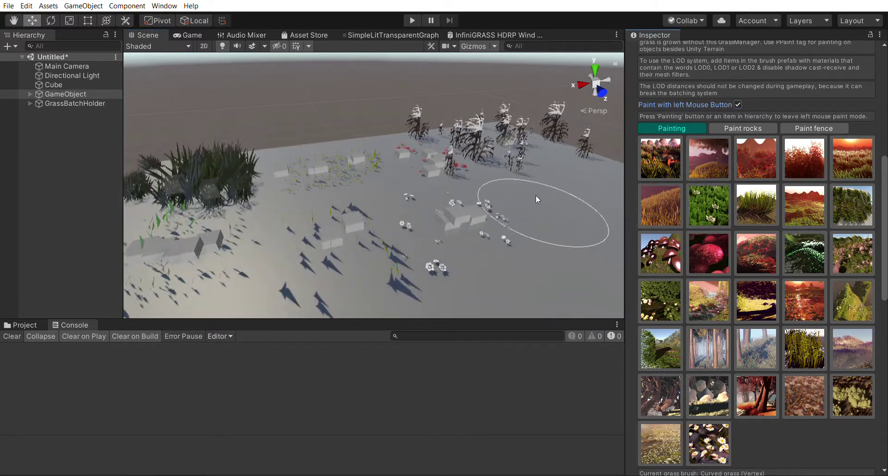
{"action": "left_click_drag", "start_coordinate": [536, 195], "coordinate": [597, 202]}
Step: Cover the area beyond the curved grass, towards the slab's side edge, with Low grass (Transparent)
{"action": "left_click", "coordinate": [792, 196]}
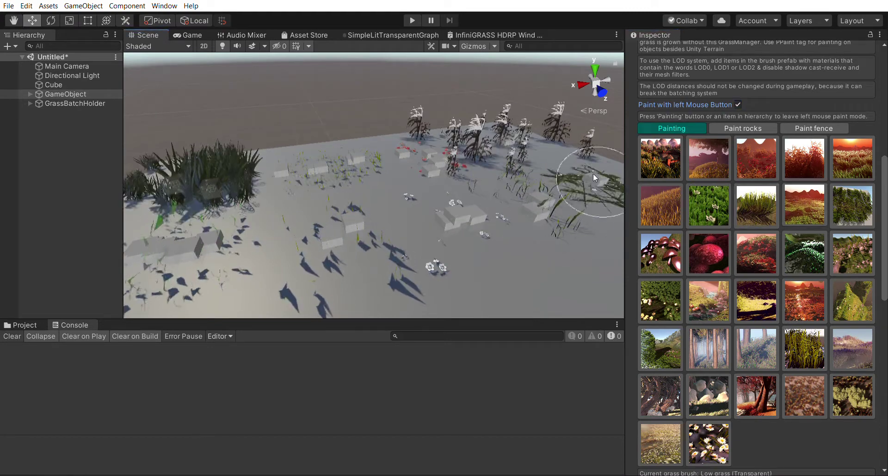
{"action": "left_click_drag", "start_coordinate": [594, 174], "coordinate": [581, 183]}
{"action": "middle_click_drag", "start_coordinate": [581, 182], "coordinate": [361, 192]}
{"action": "mouse_move", "coordinate": [390, 185]}
{"action": "left_mouse_down"}
{"action": "mouse_move", "coordinate": [502, 176]}
{"action": "mouse_move", "coordinate": [431, 207]}
{"action": "left_mouse_up"}
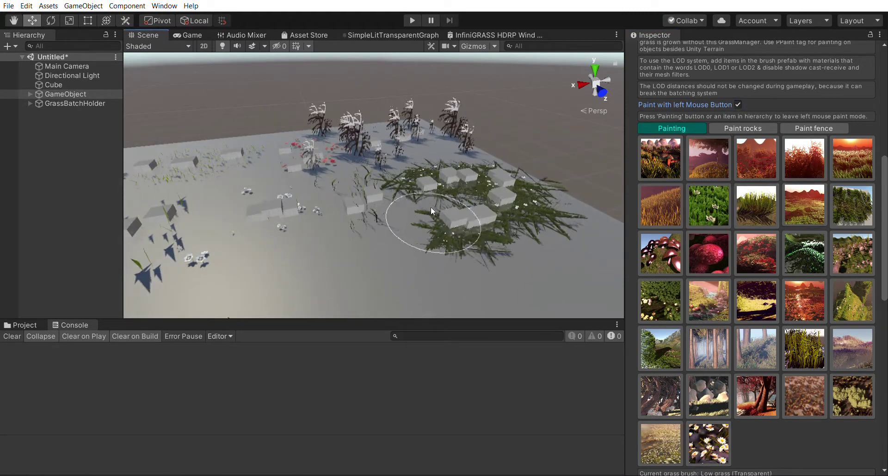
Step: Paint Vines (Transparent) along the slab's side edge, in front of the low grass
{"action": "left_click", "coordinate": [853, 204]}
{"action": "middle_click_drag", "start_coordinate": [510, 163], "coordinate": [275, 74]}
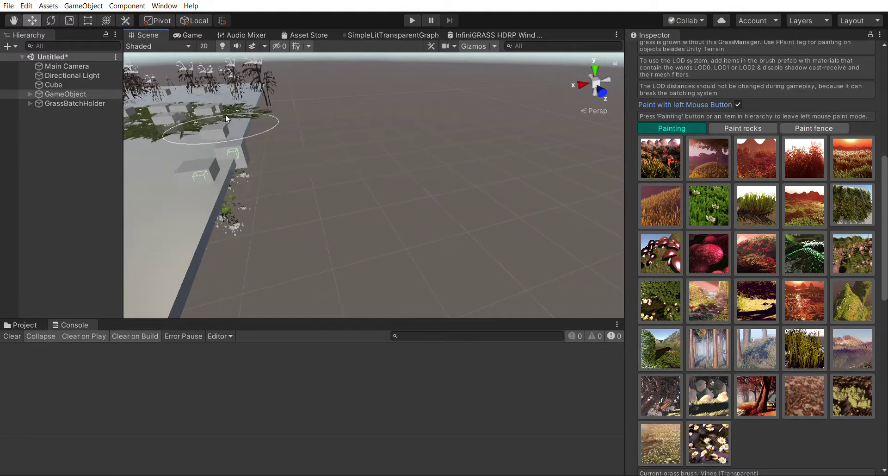
{"action": "mouse_move", "coordinate": [303, 157]}
{"action": "middle_mouse_down"}
{"action": "mouse_move", "coordinate": [274, 97]}
{"action": "mouse_move", "coordinate": [297, 67]}
{"action": "mouse_move", "coordinate": [341, 66]}
{"action": "mouse_move", "coordinate": [495, 178]}
{"action": "middle_mouse_up"}
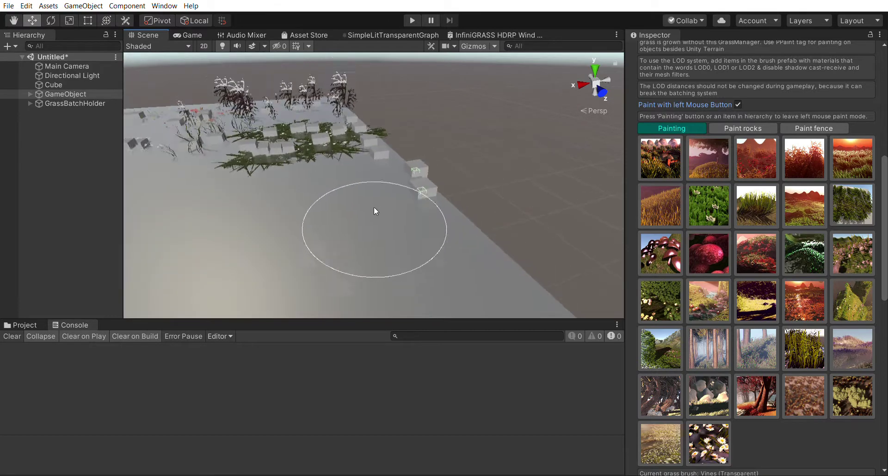
Step: Paint Brown Mushrooms (with LODs) in front of the long grass, and Red Mushrooms (with LODs) beside them
{"action": "mouse_move", "coordinate": [372, 210]}
{"action": "middle_mouse_down"}
{"action": "mouse_move", "coordinate": [468, 178]}
{"action": "mouse_move", "coordinate": [467, 168]}
{"action": "mouse_move", "coordinate": [606, 160]}
{"action": "middle_mouse_up"}
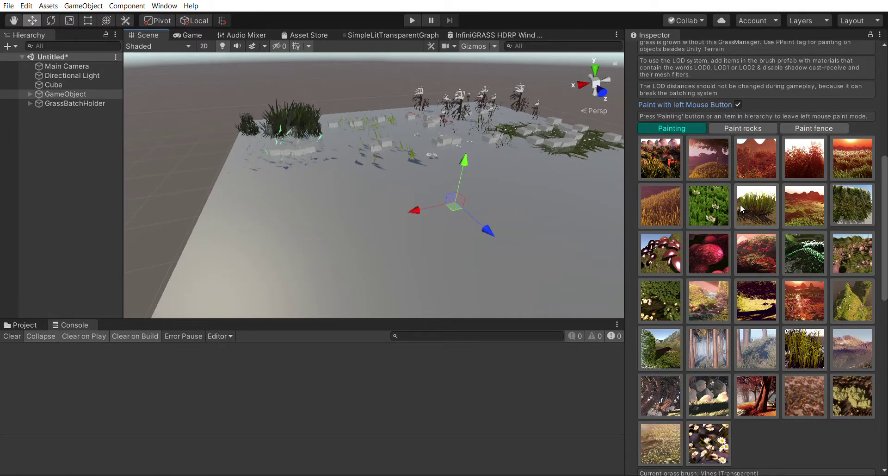
{"action": "left_click", "coordinate": [679, 248]}
{"action": "left_click_drag", "start_coordinate": [263, 191], "coordinate": [259, 183]}
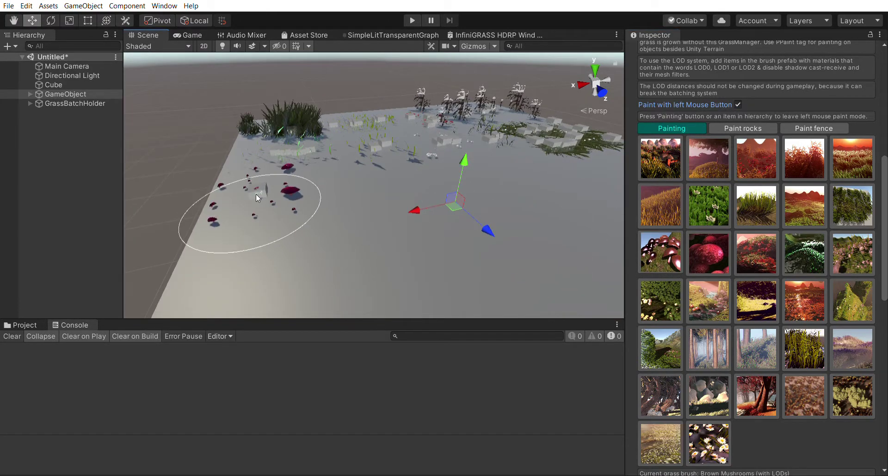
{"action": "left_click", "coordinate": [709, 252]}
{"action": "mouse_move", "coordinate": [366, 189]}
{"action": "left_mouse_down"}
{"action": "mouse_move", "coordinate": [348, 178]}
{"action": "mouse_move", "coordinate": [359, 185]}
{"action": "left_mouse_up"}
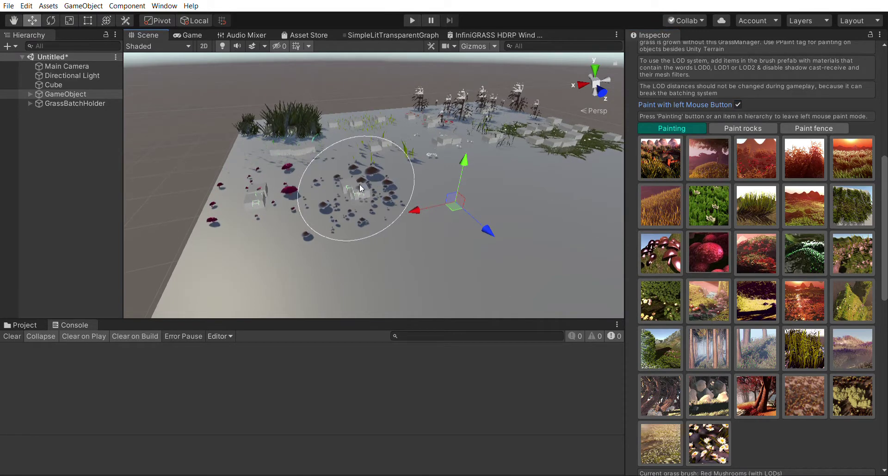
Step: Paint Ground leaves (Transparent) next to the mushrooms, and Curly grass (Vertex) beside the leaves
{"action": "left_click", "coordinate": [756, 252]}
{"action": "mouse_move", "coordinate": [466, 203]}
{"action": "left_mouse_down"}
{"action": "mouse_move", "coordinate": [438, 173]}
{"action": "mouse_move", "coordinate": [490, 194]}
{"action": "left_mouse_up"}
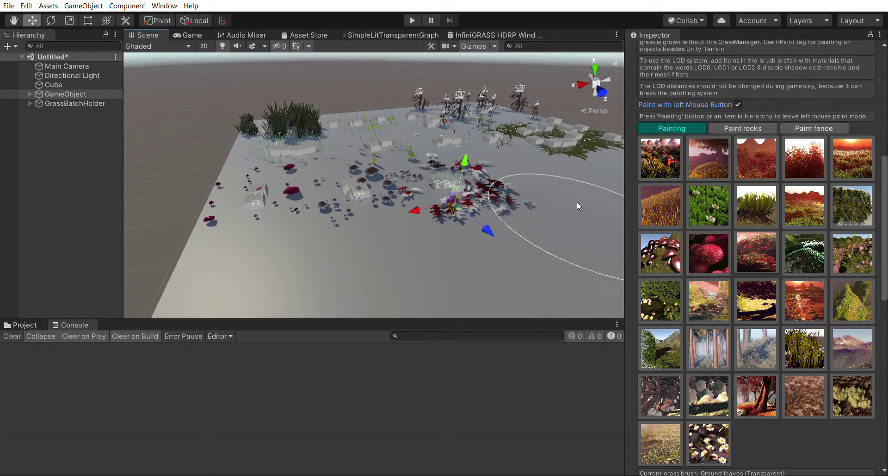
{"action": "middle_click_drag", "start_coordinate": [576, 201], "coordinate": [426, 206]}
{"action": "left_click", "coordinate": [804, 252]}
{"action": "mouse_move", "coordinate": [389, 190]}
{"action": "left_mouse_down"}
{"action": "mouse_move", "coordinate": [343, 170]}
{"action": "mouse_move", "coordinate": [379, 185]}
{"action": "left_mouse_up"}
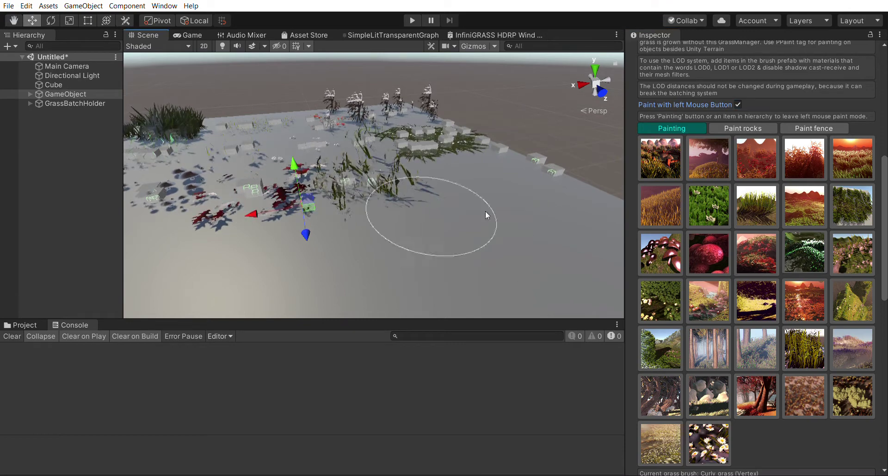
Step: Scatter Stones (with LODs) between the curly grass and the vines at the slab's side edge
{"action": "left_click", "coordinate": [853, 252]}
{"action": "mouse_move", "coordinate": [462, 163]}
{"action": "left_mouse_down"}
{"action": "mouse_move", "coordinate": [470, 173]}
{"action": "mouse_move", "coordinate": [505, 169]}
{"action": "left_mouse_up"}
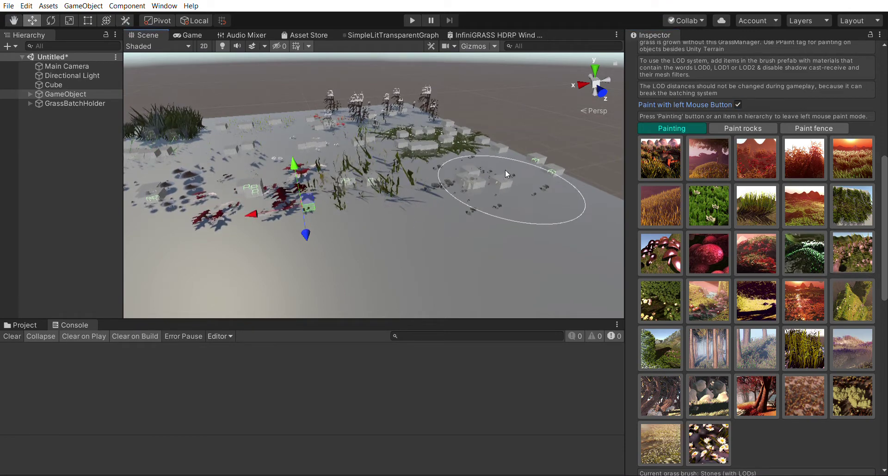
{"action": "scroll", "coordinate": [523, 180], "scroll_direction": "up", "scroll_amount": 3}
{"action": "mouse_move", "coordinate": [524, 180]}
{"action": "middle_mouse_down"}
{"action": "mouse_move", "coordinate": [488, 184]}
{"action": "mouse_move", "coordinate": [344, 155]}
{"action": "middle_mouse_up"}
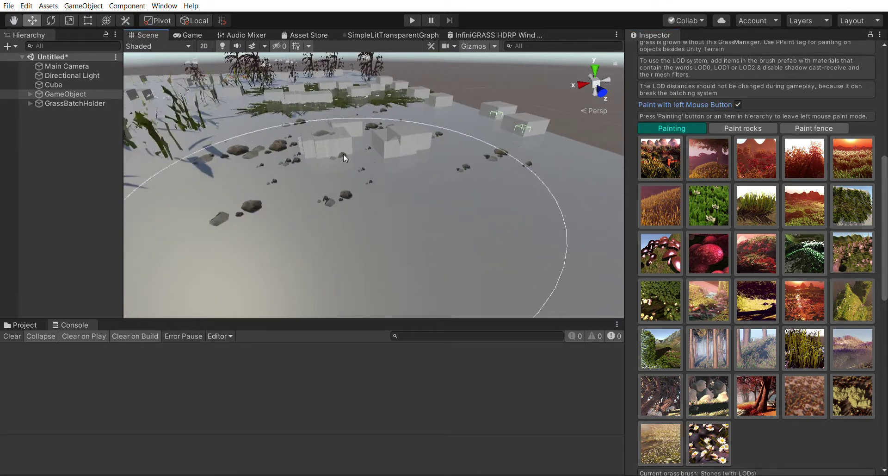
Step: Paint the leafy green plant brush with white blossoms in front of the mushrooms, near the slab's edge
{"action": "scroll", "coordinate": [343, 155], "scroll_direction": "down", "scroll_amount": 4}
{"action": "middle_click_drag", "start_coordinate": [289, 197], "coordinate": [442, 179]}
{"action": "left_click", "coordinate": [660, 296]}
{"action": "mouse_move", "coordinate": [337, 185]}
{"action": "left_mouse_down"}
{"action": "mouse_move", "coordinate": [381, 185]}
{"action": "mouse_move", "coordinate": [407, 209]}
{"action": "left_mouse_up"}
Step: Paint River rocks (with LODs) beside the leafy green plants and inspect them up close
{"action": "left_click", "coordinate": [469, 181]}
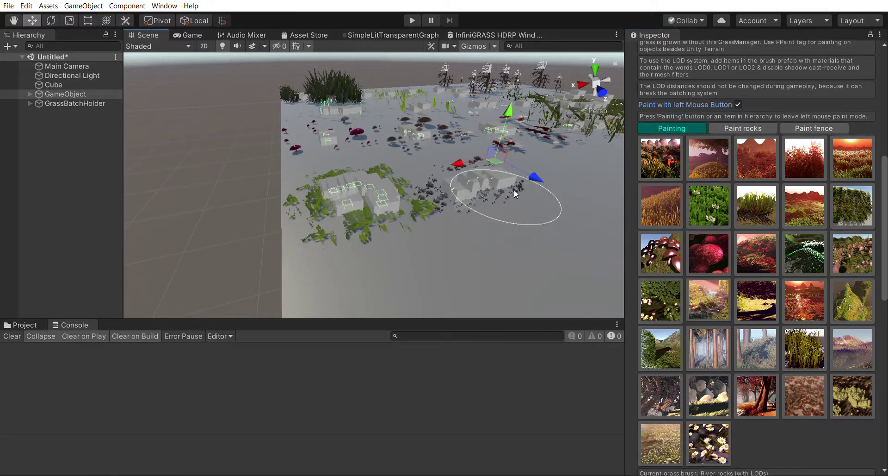
{"action": "mouse_move", "coordinate": [522, 191]}
{"action": "middle_mouse_down"}
{"action": "mouse_move", "coordinate": [363, 197]}
{"action": "mouse_move", "coordinate": [450, 225]}
{"action": "mouse_move", "coordinate": [428, 211]}
{"action": "middle_mouse_up"}
{"action": "scroll", "coordinate": [304, 215], "scroll_direction": "up", "scroll_amount": 3}
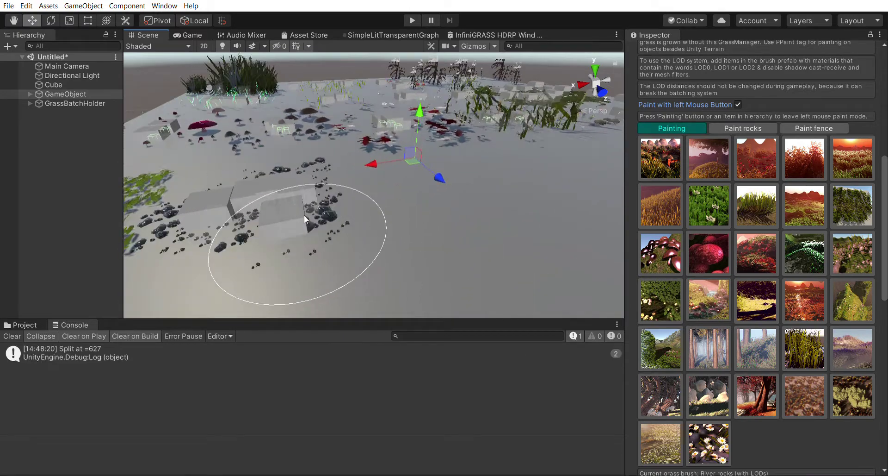
{"action": "mouse_move", "coordinate": [304, 215]}
{"action": "middle_mouse_down"}
{"action": "mouse_move", "coordinate": [399, 202]}
{"action": "mouse_move", "coordinate": [354, 184]}
{"action": "middle_mouse_up"}
{"action": "scroll", "coordinate": [355, 184], "scroll_direction": "up", "scroll_amount": 2}
{"action": "scroll", "coordinate": [362, 166], "scroll_direction": "down", "scroll_amount": 3}
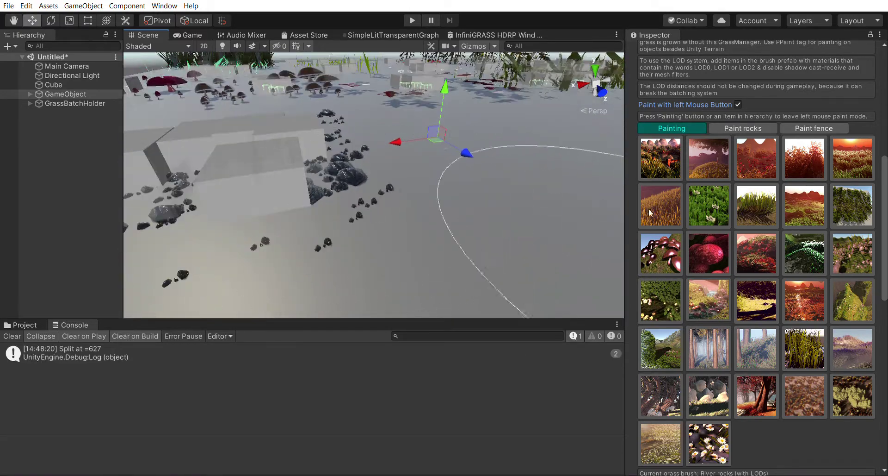
Step: Paint several patches of Yellow grass (Transparent) next to the river rocks
{"action": "left_click", "coordinate": [746, 300]}
{"action": "left_click", "coordinate": [470, 138]}
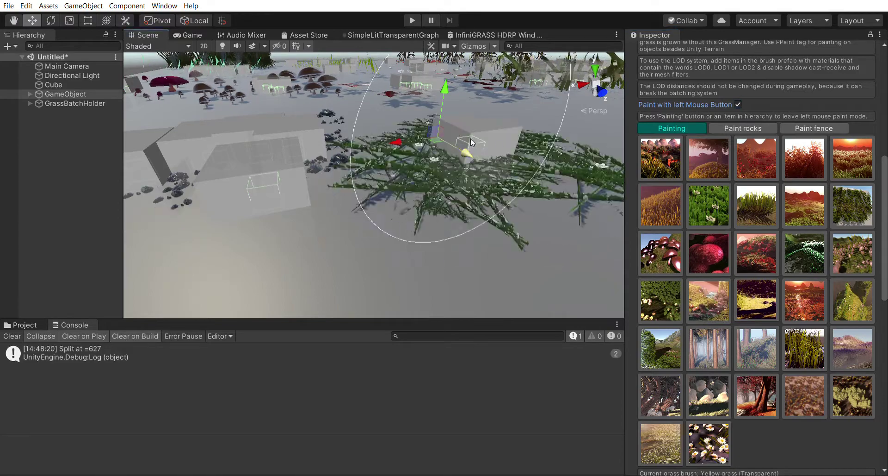
{"action": "middle_click_drag", "start_coordinate": [548, 138], "coordinate": [474, 159]}
{"action": "left_click", "coordinate": [369, 194]}
{"action": "left_click", "coordinate": [292, 204]}
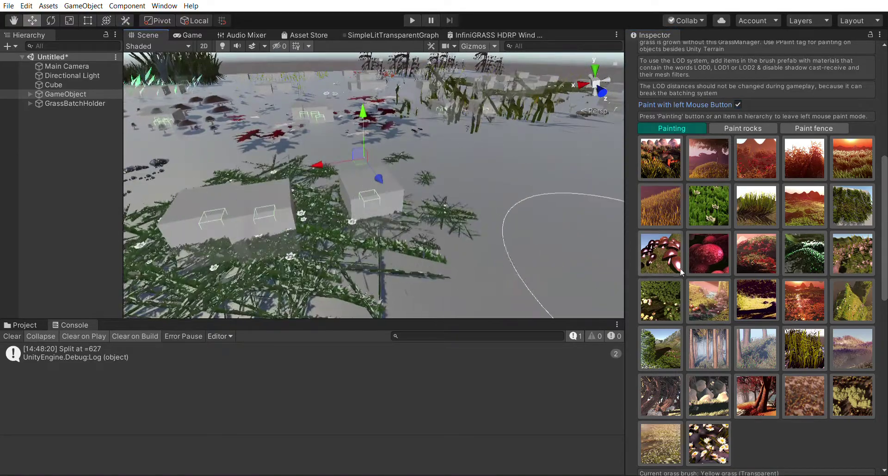
Step: Paint Brown Ground leaves (Transparent) beside the yellow grass
{"action": "left_click", "coordinate": [801, 292]}
{"action": "left_click", "coordinate": [500, 198]}
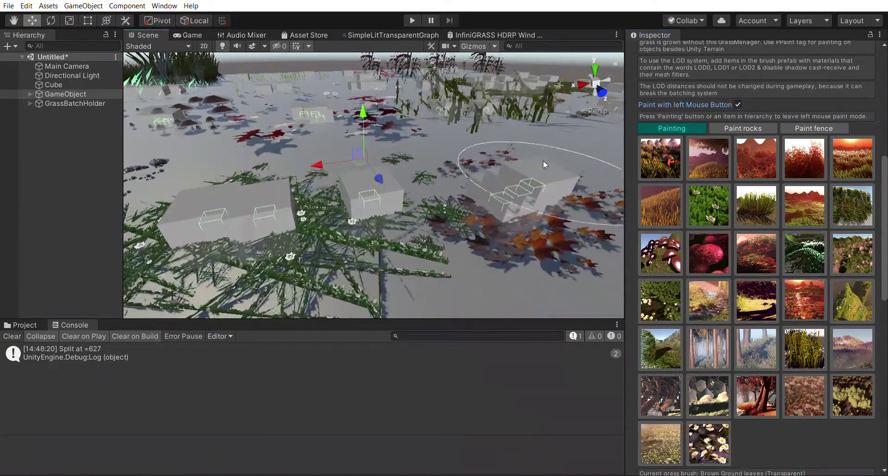
{"action": "middle_click_drag", "start_coordinate": [543, 160], "coordinate": [482, 185]}
Step: Paint patches of Moss (Transparent) next to the brown ground leaves
{"action": "left_click", "coordinate": [862, 303]}
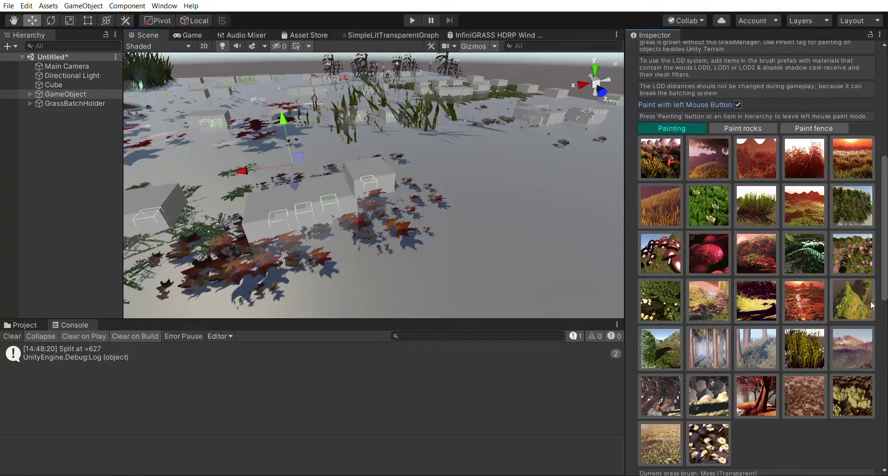
{"action": "left_click", "coordinate": [524, 190]}
{"action": "middle_click_drag", "start_coordinate": [543, 188], "coordinate": [458, 184]}
{"action": "left_click", "coordinate": [242, 208]}
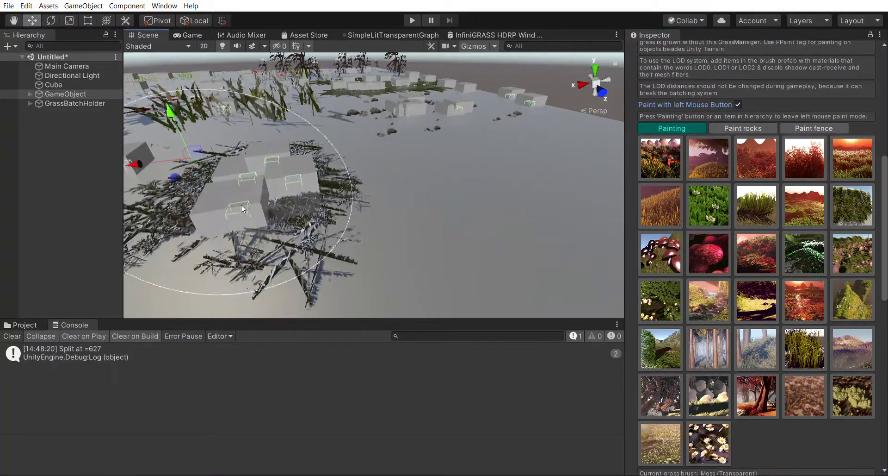
Step: Paint a wide band of Mobile grass - Shader Model 2.0 (Transparent) from the moss towards the slab's side edge
{"action": "left_click", "coordinate": [660, 347]}
{"action": "mouse_move", "coordinate": [498, 207]}
{"action": "left_mouse_down"}
{"action": "mouse_move", "coordinate": [406, 157]}
{"action": "mouse_move", "coordinate": [537, 188]}
{"action": "left_mouse_up"}
{"action": "middle_click_drag", "start_coordinate": [537, 187], "coordinate": [442, 210]}
{"action": "mouse_move", "coordinate": [441, 210]}
{"action": "left_mouse_down"}
{"action": "mouse_move", "coordinate": [531, 190]}
{"action": "mouse_move", "coordinate": [472, 206]}
{"action": "left_mouse_up"}
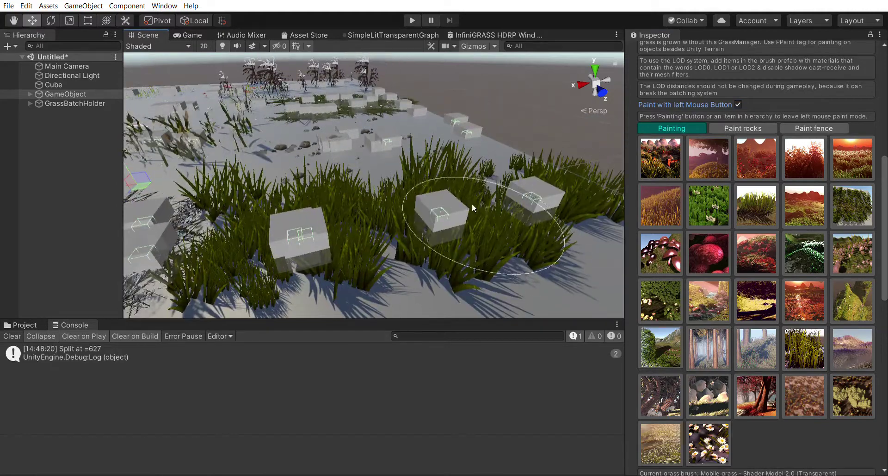
Step: Plant a group of trees with the Pine tree brush along the slab's far edge, behind the vertex grass
{"action": "scroll", "coordinate": [471, 206], "scroll_direction": "down", "scroll_amount": 5}
{"action": "middle_click_drag", "start_coordinate": [290, 243], "coordinate": [465, 179]}
{"action": "scroll", "coordinate": [464, 177], "scroll_direction": "down", "scroll_amount": 2}
{"action": "scroll", "coordinate": [427, 165], "scroll_direction": "down", "scroll_amount": 3}
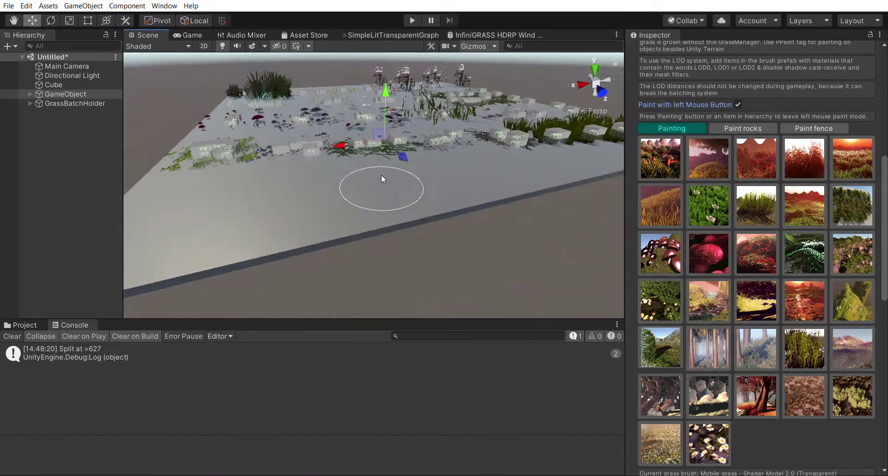
{"action": "middle_click_drag", "start_coordinate": [381, 174], "coordinate": [476, 206]}
{"action": "left_click", "coordinate": [704, 340]}
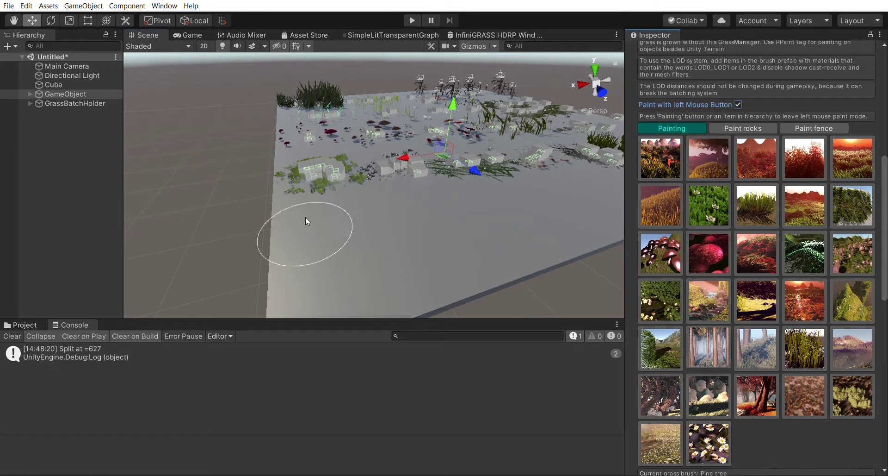
{"action": "scroll", "coordinate": [382, 165], "scroll_direction": "up", "scroll_amount": 3}
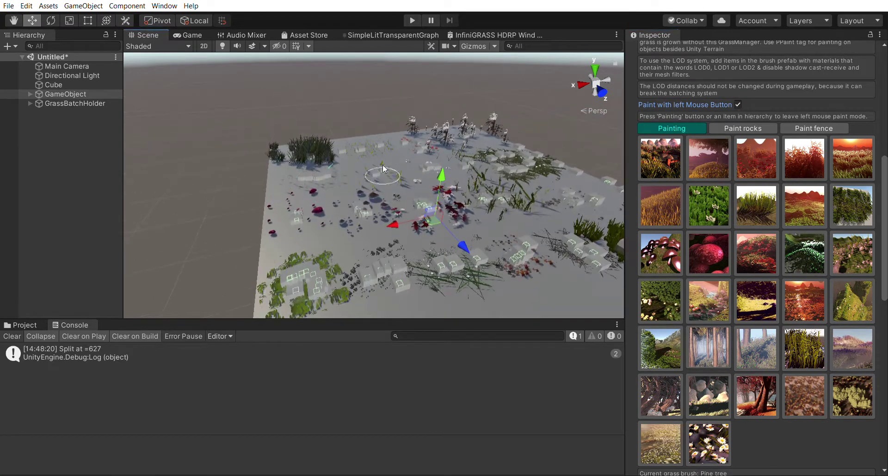
{"action": "left_click", "coordinate": [395, 132]}
{"action": "left_click_drag", "start_coordinate": [396, 131], "coordinate": [359, 133]}
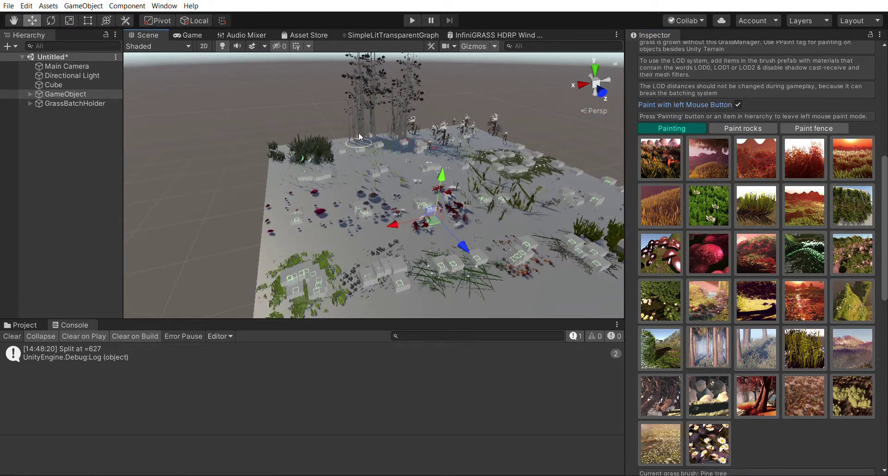
Step: Paint Thick tall grass (Transparent - Shader Interactive) in front of the leafy green plants
{"action": "left_click", "coordinate": [751, 345]}
{"action": "middle_click_drag", "start_coordinate": [377, 255], "coordinate": [394, 200]}
{"action": "left_click", "coordinate": [327, 245]}
{"action": "scroll", "coordinate": [394, 258], "scroll_direction": "up", "scroll_amount": 3}
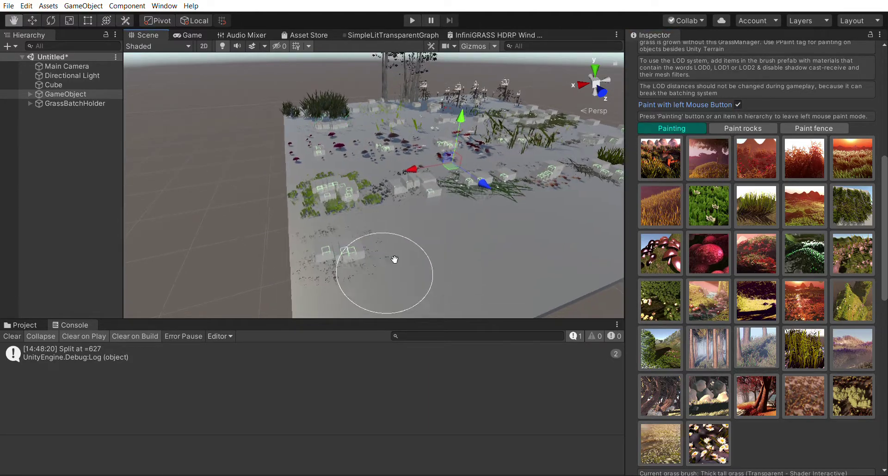
Step: Paint Long vertex colored (Gravity emulation) grass on the empty area in front of the green grass patch
{"action": "middle_click_drag", "start_coordinate": [353, 266], "coordinate": [369, 214]}
{"action": "scroll", "coordinate": [368, 214], "scroll_direction": "up", "scroll_amount": 3}
{"action": "middle_click_drag", "start_coordinate": [423, 187], "coordinate": [380, 200]}
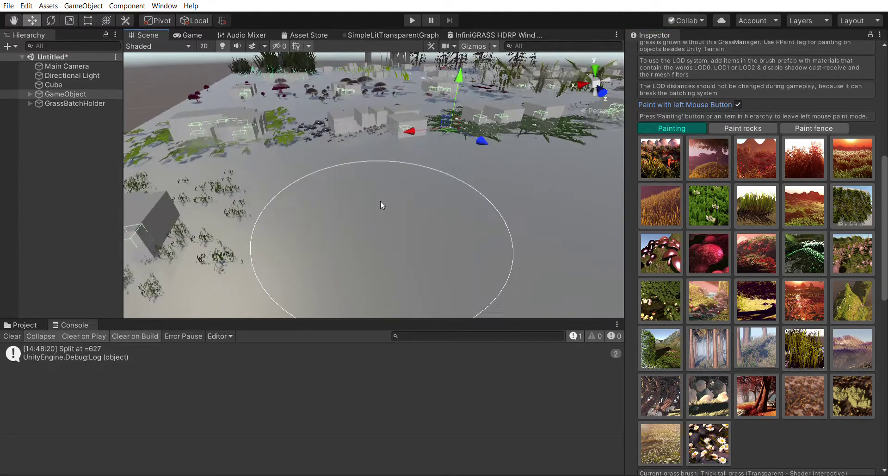
{"action": "left_click", "coordinate": [790, 368]}
{"action": "left_click", "coordinate": [365, 206]}
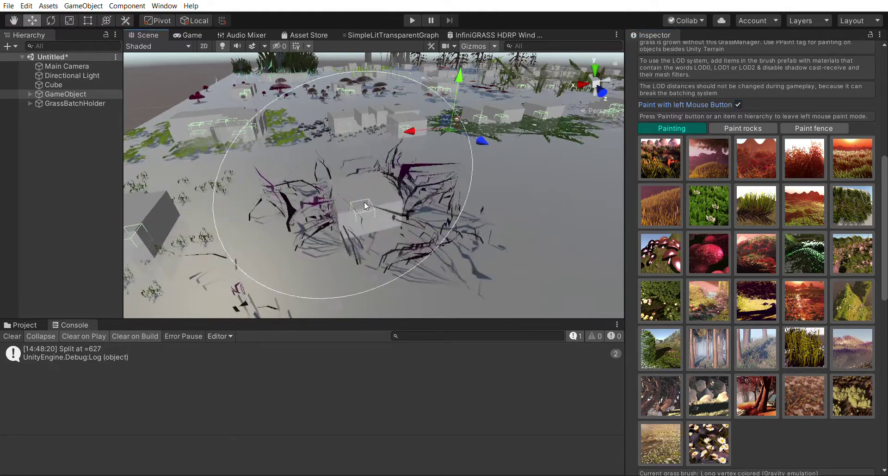
{"action": "left_click", "coordinate": [382, 178]}
Step: Paint several patches of Thick tall grass (Transparent) beside the long vertex colored grass
{"action": "left_click", "coordinate": [852, 348]}
{"action": "left_click", "coordinate": [559, 207]}
{"action": "middle_click_drag", "start_coordinate": [574, 206], "coordinate": [475, 210]}
{"action": "left_click", "coordinate": [475, 209]}
{"action": "left_click", "coordinate": [393, 193]}
{"action": "left_click", "coordinate": [446, 253]}
{"action": "mouse_move", "coordinate": [455, 260]}
{"action": "middle_mouse_down"}
{"action": "mouse_move", "coordinate": [452, 216]}
{"action": "mouse_move", "coordinate": [442, 214]}
{"action": "middle_mouse_up"}
{"action": "scroll", "coordinate": [435, 205], "scroll_direction": "up", "scroll_amount": 1}
{"action": "scroll", "coordinate": [517, 220], "scroll_direction": "down", "scroll_amount": 2}
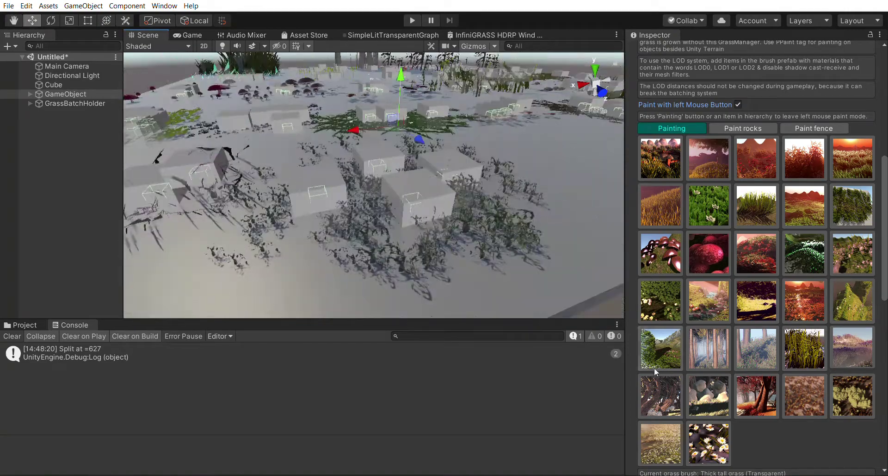
Step: Plant a row of Twist Pine Tree (with LODs) along the slab's side edge, behind the thick green grass
{"action": "left_click", "coordinate": [659, 384]}
{"action": "scroll", "coordinate": [472, 195], "scroll_direction": "down", "scroll_amount": 5}
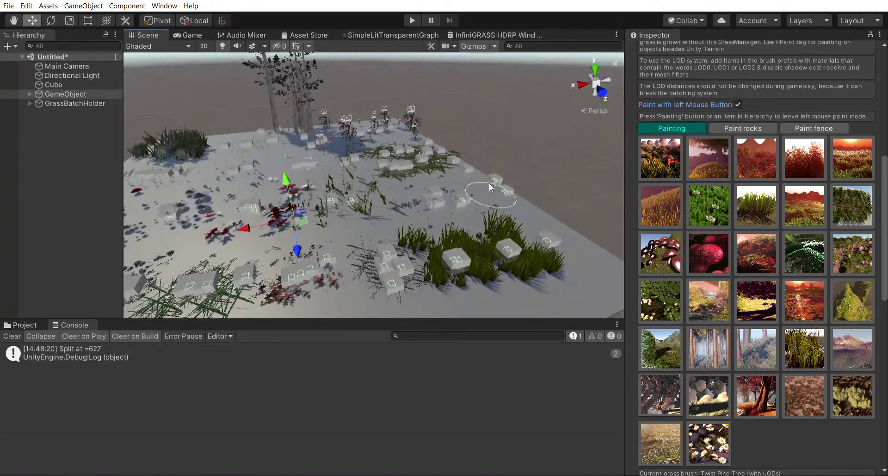
{"action": "mouse_move", "coordinate": [471, 172]}
{"action": "left_mouse_down"}
{"action": "mouse_move", "coordinate": [569, 231]}
{"action": "mouse_move", "coordinate": [530, 256]}
{"action": "left_mouse_up"}
{"action": "middle_click_drag", "start_coordinate": [494, 255], "coordinate": [511, 206]}
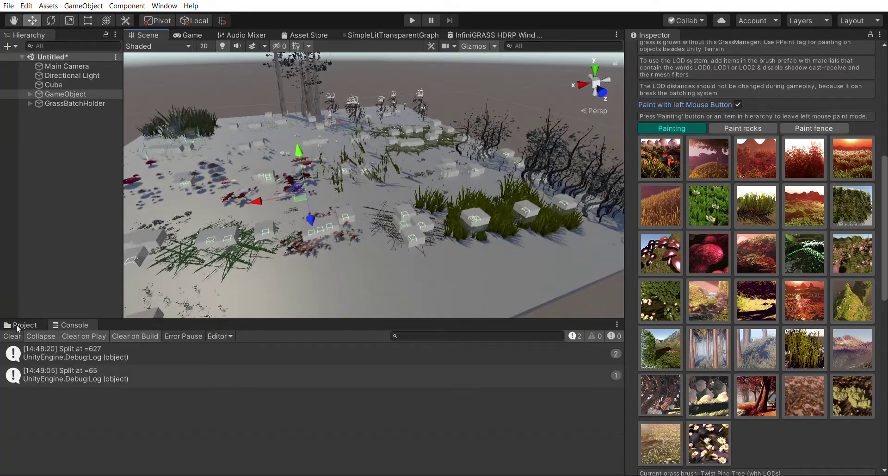
Step: Clear the console and paint a group of rocks near the slab's edge, in front of the thick green grass
{"action": "left_click", "coordinate": [13, 336]}
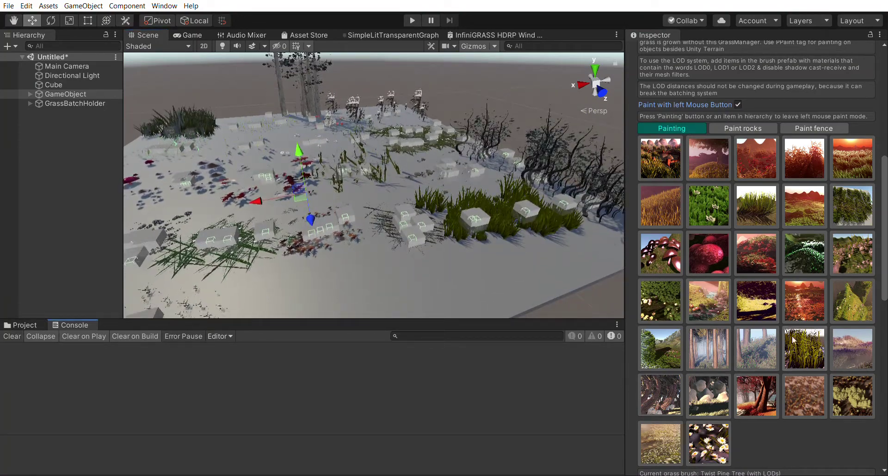
{"action": "left_click", "coordinate": [704, 379]}
{"action": "left_click_drag", "start_coordinate": [527, 268], "coordinate": [578, 253]}
Step: Plant Red Tree groups along the slab's opposite side edge, beside the red mushrooms and the light green plants
{"action": "left_click", "coordinate": [760, 388]}
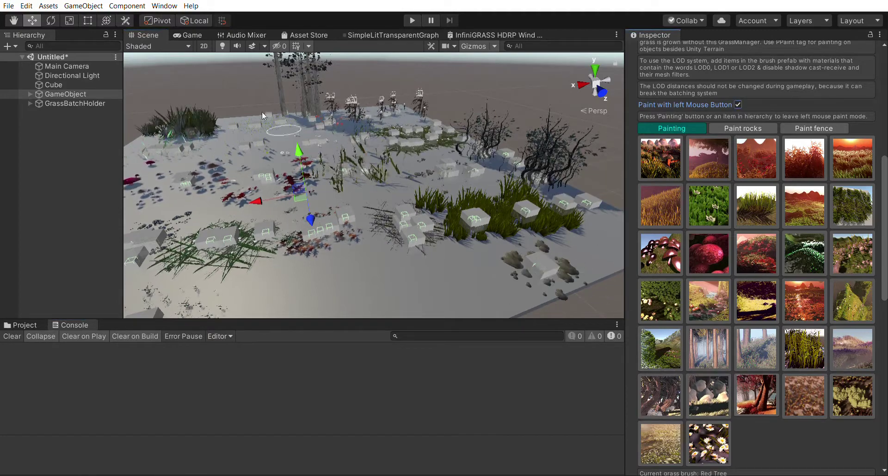
{"action": "middle_click_drag", "start_coordinate": [153, 257], "coordinate": [273, 287]}
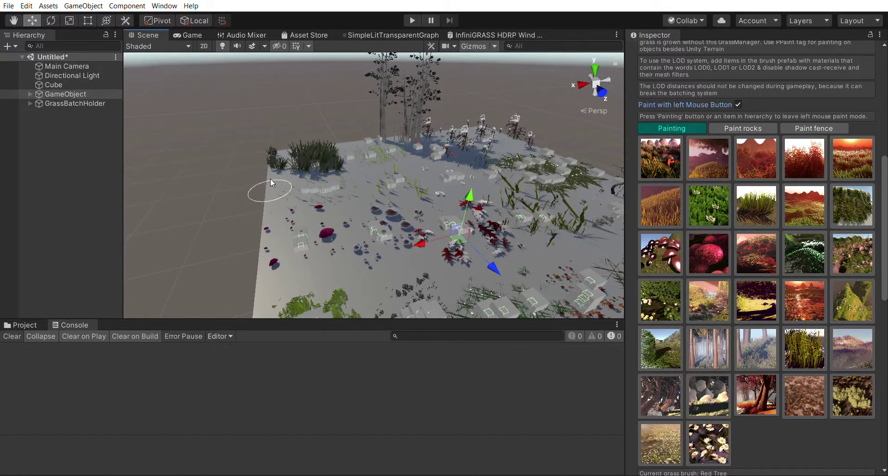
{"action": "left_click", "coordinate": [266, 177]}
{"action": "left_click", "coordinate": [275, 277]}
{"action": "middle_click_drag", "start_coordinate": [337, 271], "coordinate": [325, 206]}
{"action": "scroll", "coordinate": [326, 206], "scroll_direction": "up", "scroll_amount": 7}
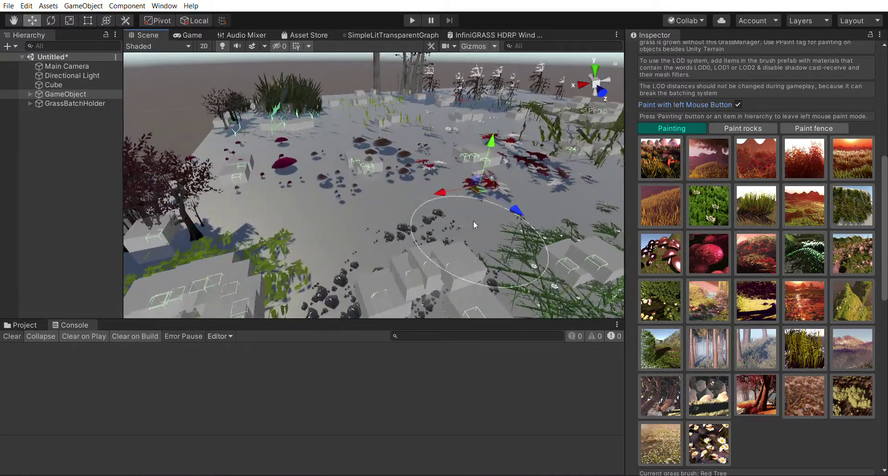
{"action": "scroll", "coordinate": [473, 221], "scroll_direction": "down", "scroll_amount": 2}
Step: Paint Distant forest (Toon) and Distant forest (Realistic Pine) on the empty area at the slab's near corner
{"action": "left_click", "coordinate": [802, 386]}
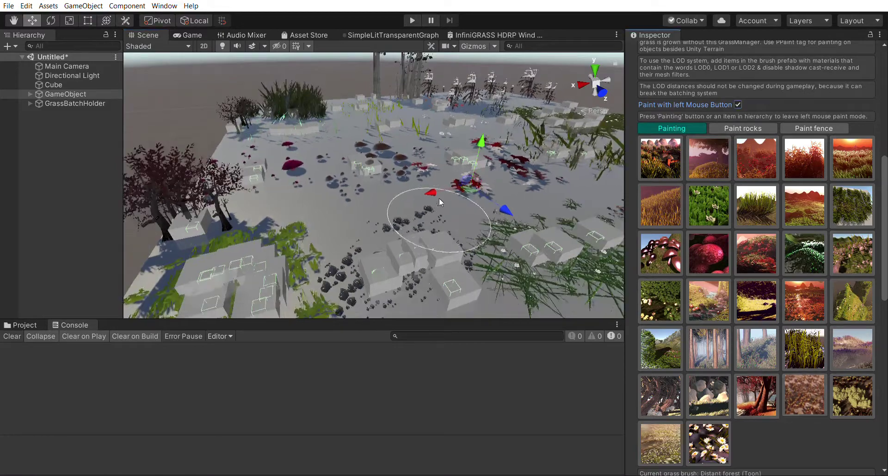
{"action": "middle_click_drag", "start_coordinate": [439, 202], "coordinate": [452, 145]}
{"action": "scroll", "coordinate": [418, 200], "scroll_direction": "down", "scroll_amount": 4}
{"action": "middle_click_drag", "start_coordinate": [439, 210], "coordinate": [448, 185]}
{"action": "left_click", "coordinate": [264, 212]}
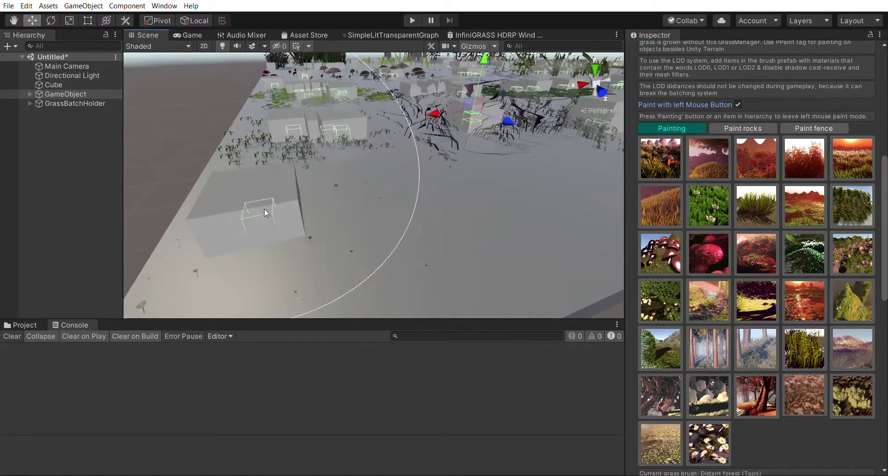
{"action": "left_click", "coordinate": [853, 394]}
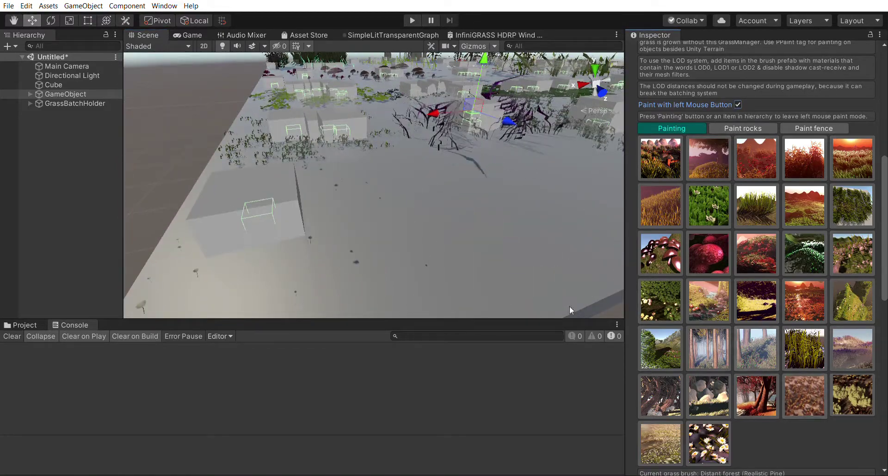
{"action": "scroll", "coordinate": [487, 212], "scroll_direction": "up", "scroll_amount": 3}
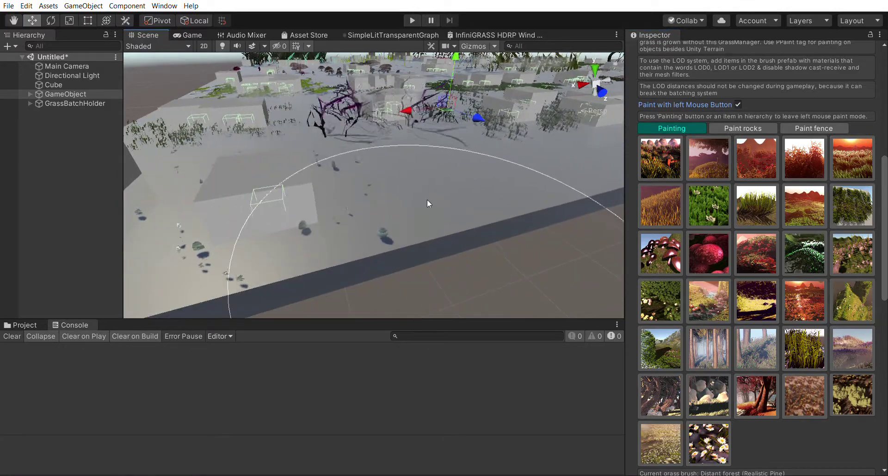
Step: Paint Circular Wind Grass along the slab's near edge, beside the distant forest patch
{"action": "left_click", "coordinate": [654, 423]}
{"action": "mouse_move", "coordinate": [456, 176]}
{"action": "left_mouse_down"}
{"action": "mouse_move", "coordinate": [443, 162]}
{"action": "mouse_move", "coordinate": [492, 148]}
{"action": "mouse_move", "coordinate": [431, 155]}
{"action": "left_mouse_up"}
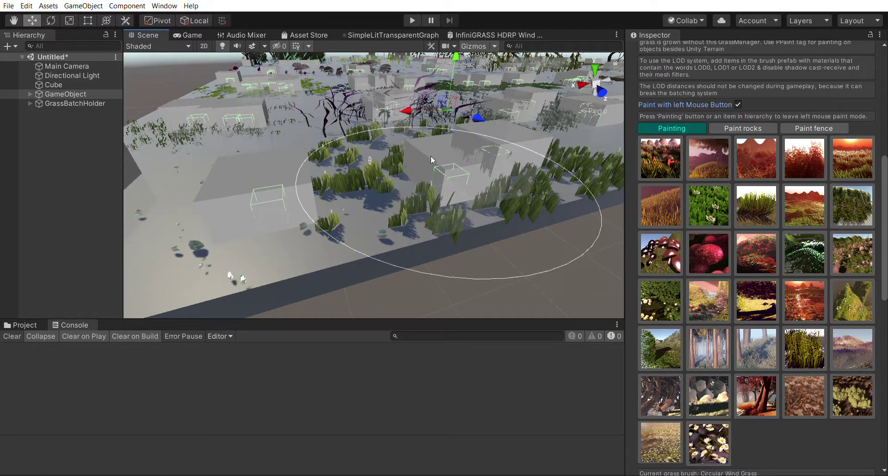
{"action": "scroll", "coordinate": [463, 180], "scroll_direction": "down", "scroll_amount": 5}
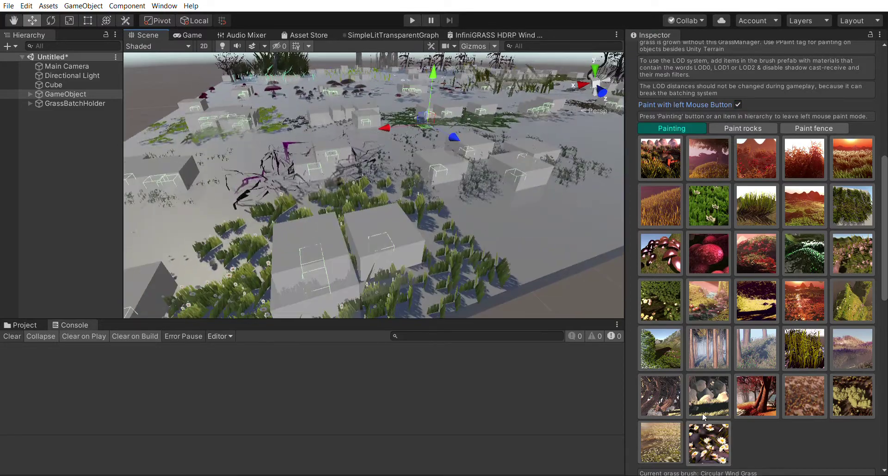
Step: Paint a wide patch of Daisy flowers on the empty area in front of the orange ground leaves
{"action": "left_click", "coordinate": [706, 430]}
{"action": "scroll", "coordinate": [537, 207], "scroll_direction": "down", "scroll_amount": 5}
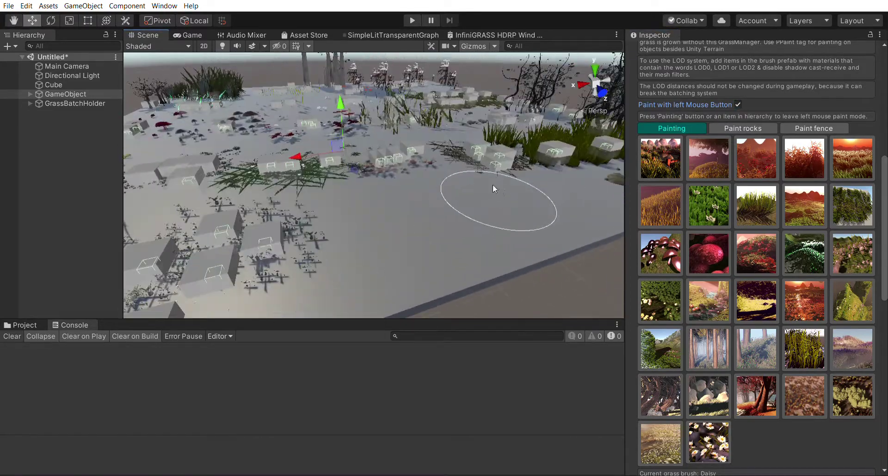
{"action": "scroll", "coordinate": [428, 227], "scroll_direction": "up", "scroll_amount": 2}
{"action": "mouse_move", "coordinate": [429, 227]}
{"action": "left_mouse_down"}
{"action": "mouse_move", "coordinate": [520, 235]}
{"action": "mouse_move", "coordinate": [369, 224]}
{"action": "mouse_move", "coordinate": [549, 240]}
{"action": "left_mouse_up"}
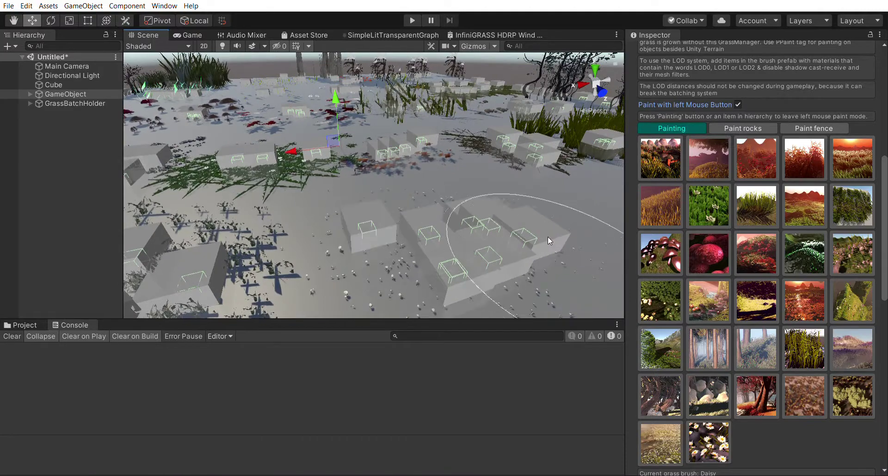
{"action": "scroll", "coordinate": [484, 214], "scroll_direction": "up", "scroll_amount": 2}
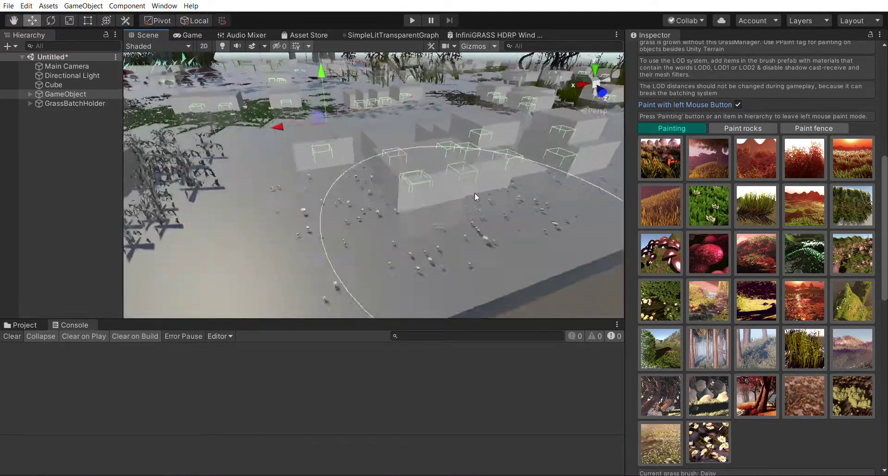
{"action": "scroll", "coordinate": [475, 197], "scroll_direction": "up", "scroll_amount": 2}
Step: Add a windzone in the grass properties and set both the wind modifier and wind turbulence to 0
{"action": "scroll", "coordinate": [799, 111], "scroll_direction": "up", "scroll_amount": 10}
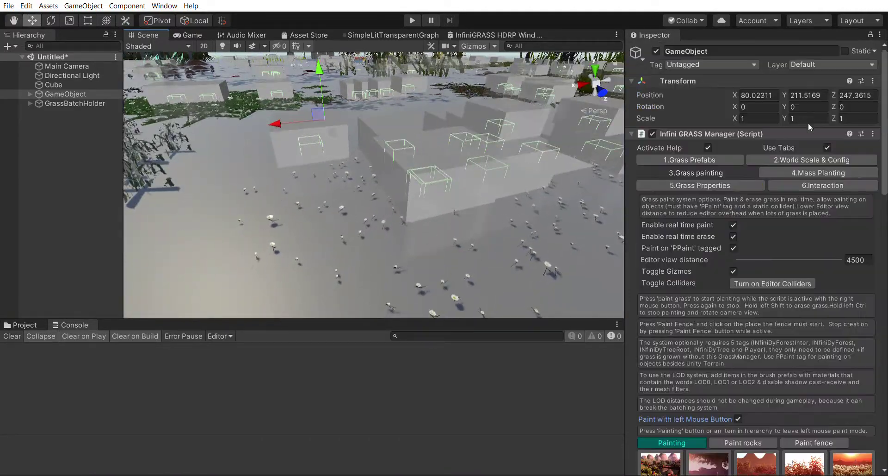
{"action": "left_click", "coordinate": [719, 180]}
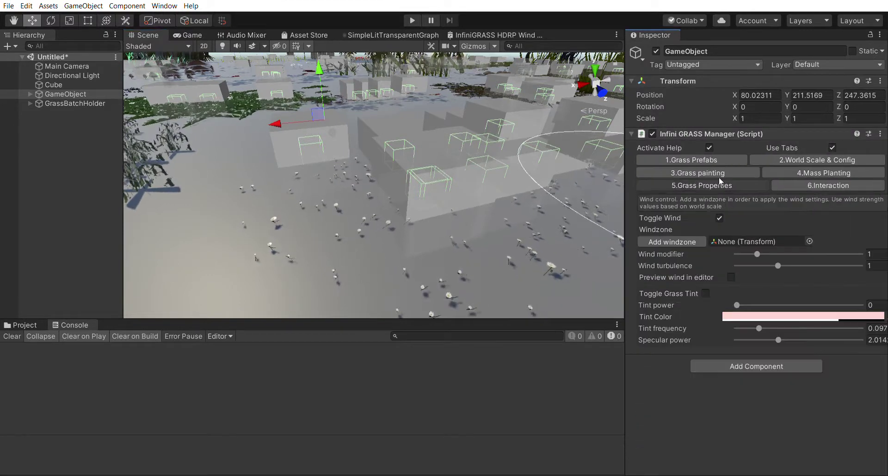
{"action": "scroll", "coordinate": [484, 147], "scroll_direction": "down", "scroll_amount": 5}
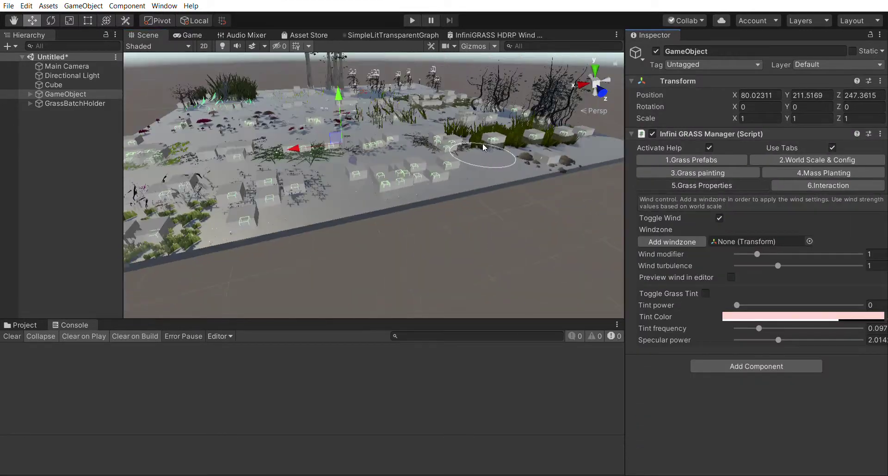
{"action": "middle_click_drag", "start_coordinate": [484, 147], "coordinate": [523, 201]}
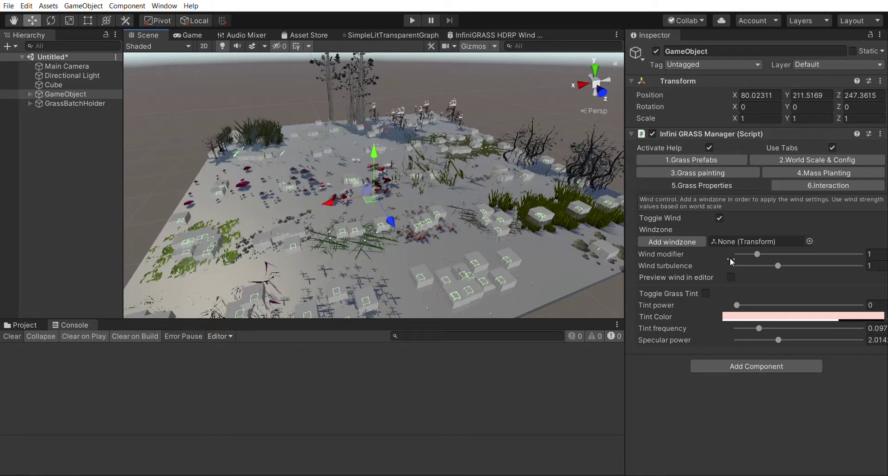
{"action": "left_click_drag", "start_coordinate": [779, 255], "coordinate": [737, 253]}
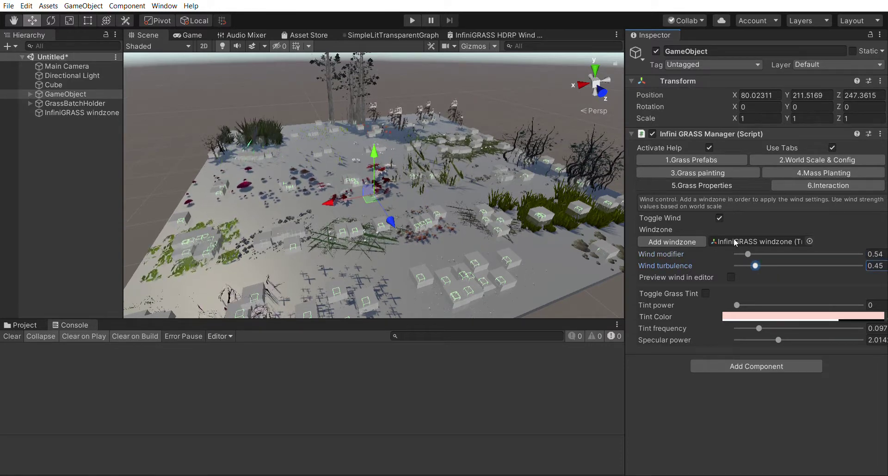
{"action": "left_click_drag", "start_coordinate": [756, 265], "coordinate": [721, 253]}
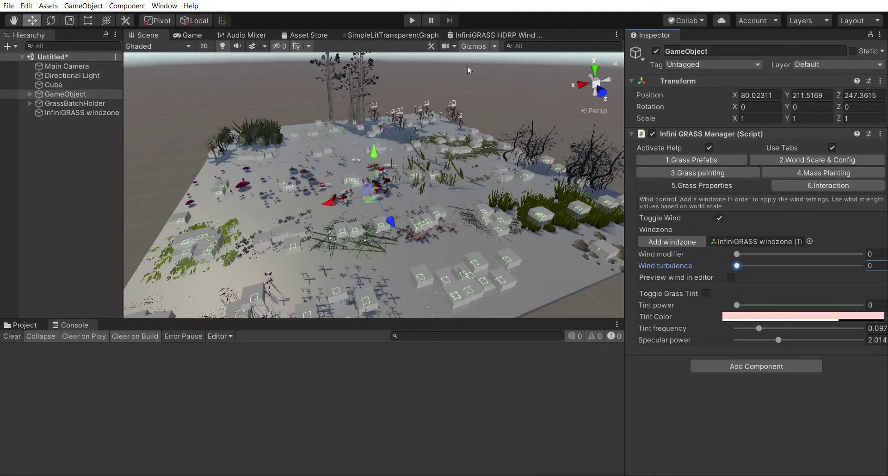
Step: Start play mode, clear the console and return to the Scene view
{"action": "left_click", "coordinate": [411, 12]}
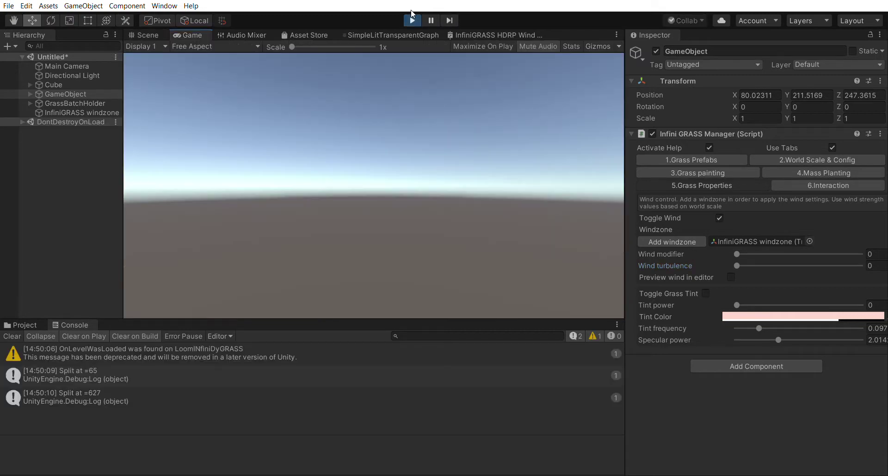
{"action": "left_click", "coordinate": [7, 334]}
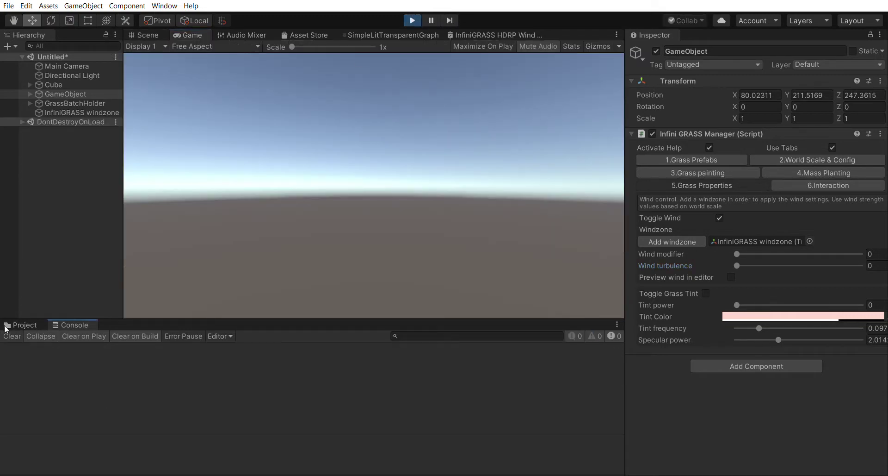
{"action": "left_click", "coordinate": [147, 35]}
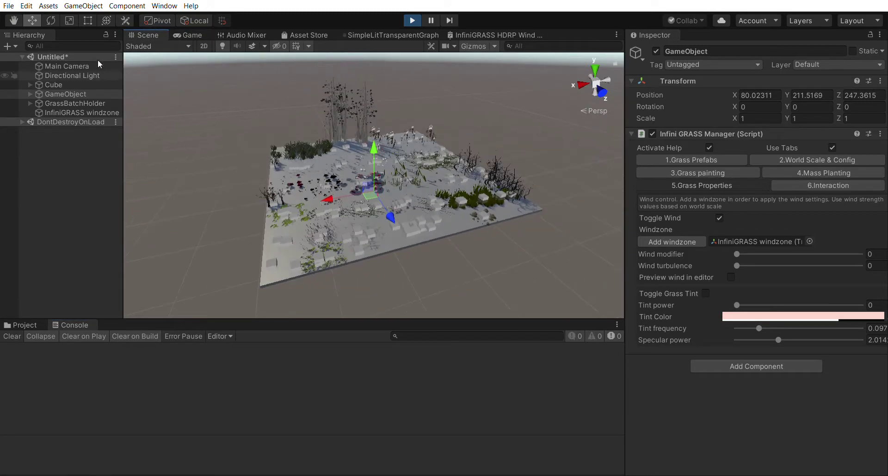
Step: Move the Main Camera to about X 84.3, Y 233.9, Z 194 above the slab and check the Game view
{"action": "left_click", "coordinate": [67, 66]}
{"action": "middle_click_drag", "start_coordinate": [391, 231], "coordinate": [443, 235]}
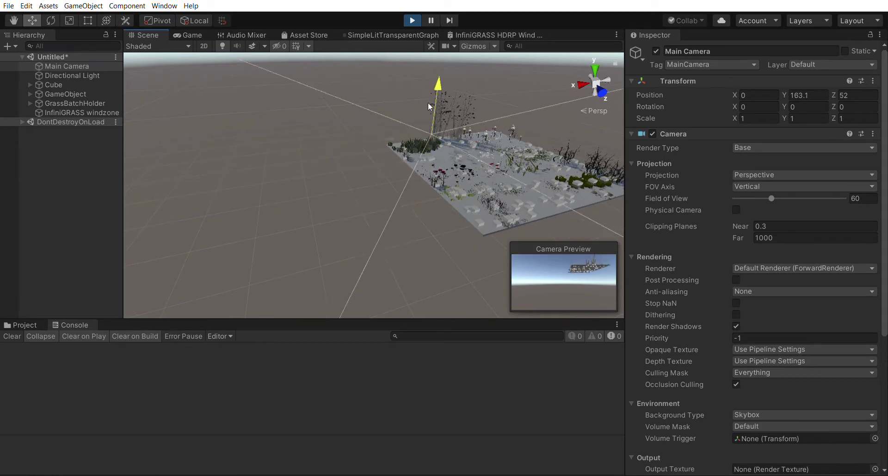
{"action": "left_click_drag", "start_coordinate": [429, 93], "coordinate": [468, 62]}
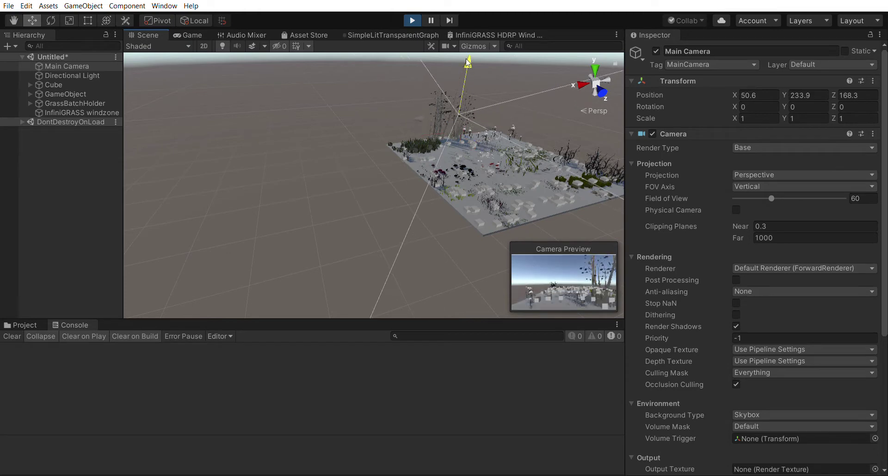
{"action": "left_click_drag", "start_coordinate": [463, 108], "coordinate": [428, 127]}
{"action": "left_click", "coordinate": [191, 35]}
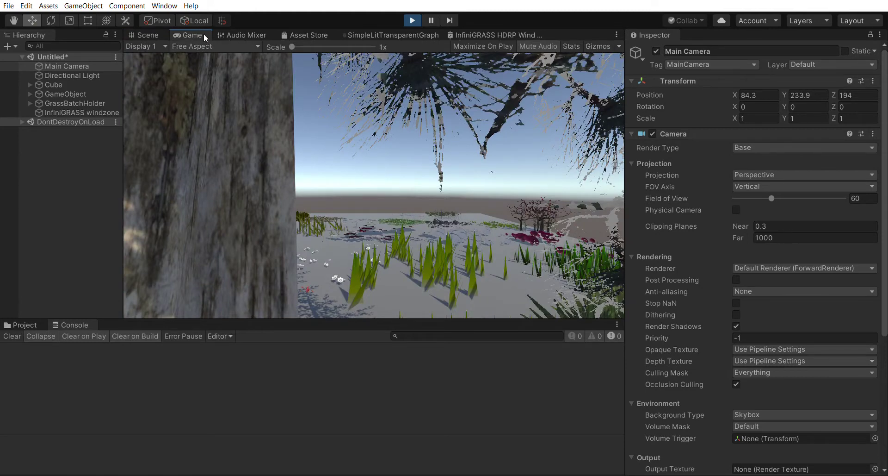
Step: Examine the painted grass, trees and flowers up close from several sides in the Scene view while playing
{"action": "left_click", "coordinate": [149, 35]}
{"action": "middle_click_drag", "start_coordinate": [348, 124], "coordinate": [224, 144]}
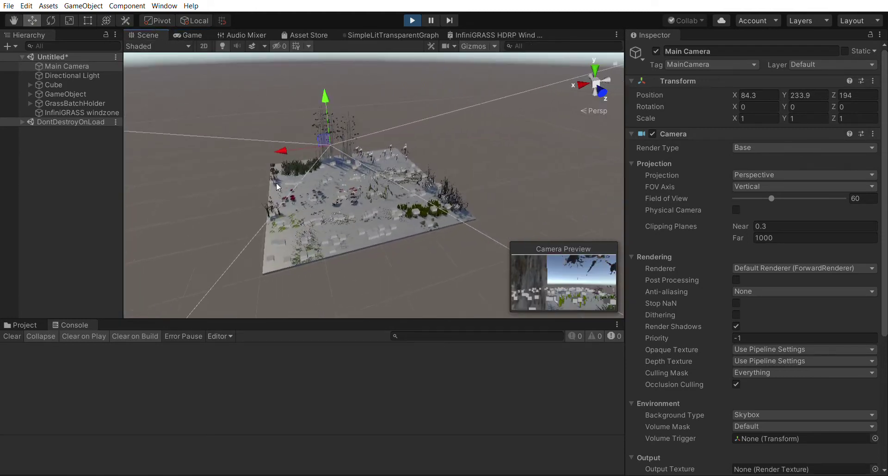
{"action": "scroll", "coordinate": [276, 182], "scroll_direction": "up", "scroll_amount": 5}
{"action": "middle_click_drag", "start_coordinate": [375, 186], "coordinate": [288, 156]}
{"action": "scroll", "coordinate": [372, 140], "scroll_direction": "up", "scroll_amount": 4}
{"action": "right_click_drag", "start_coordinate": [519, 113], "coordinate": [455, 111]}
{"action": "left_click", "coordinate": [552, 91]}
{"action": "right_click_drag", "start_coordinate": [552, 91], "coordinate": [514, 105]}
{"action": "left_click_drag", "start_coordinate": [513, 104], "coordinate": [491, 129], "text": "alt"}
{"action": "scroll", "coordinate": [490, 129], "scroll_direction": "up", "scroll_amount": 3}
{"action": "middle_click_drag", "start_coordinate": [492, 130], "coordinate": [398, 222]}
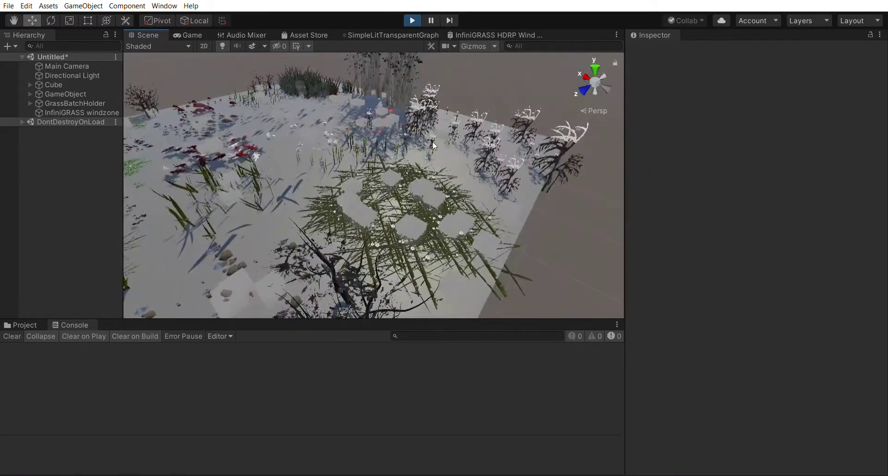
{"action": "right_click_drag", "start_coordinate": [432, 141], "coordinate": [373, 225]}
{"action": "middle_click_drag", "start_coordinate": [265, 261], "coordinate": [321, 213]}
Step: Enlarge the Scene view by narrowing the Inspector and shrinking the Console for a closer look at the vegetation
{"action": "left_click_drag", "start_coordinate": [123, 163], "coordinate": [116, 164]}
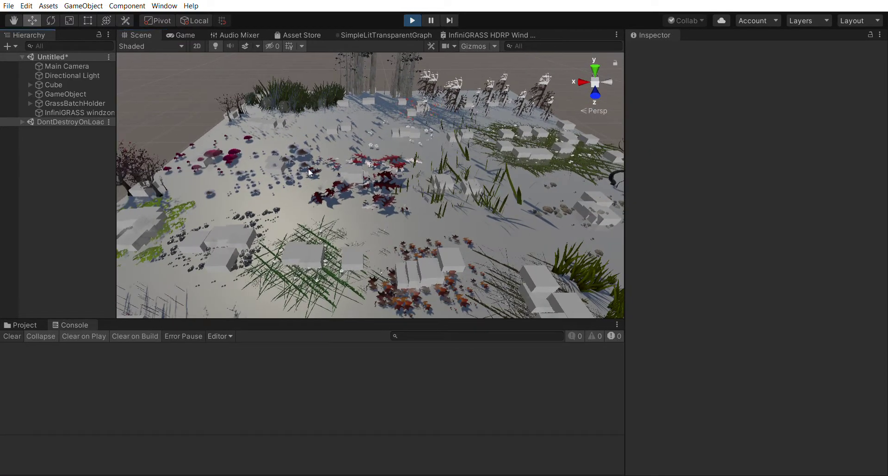
{"action": "left_click_drag", "start_coordinate": [627, 150], "coordinate": [784, 150]}
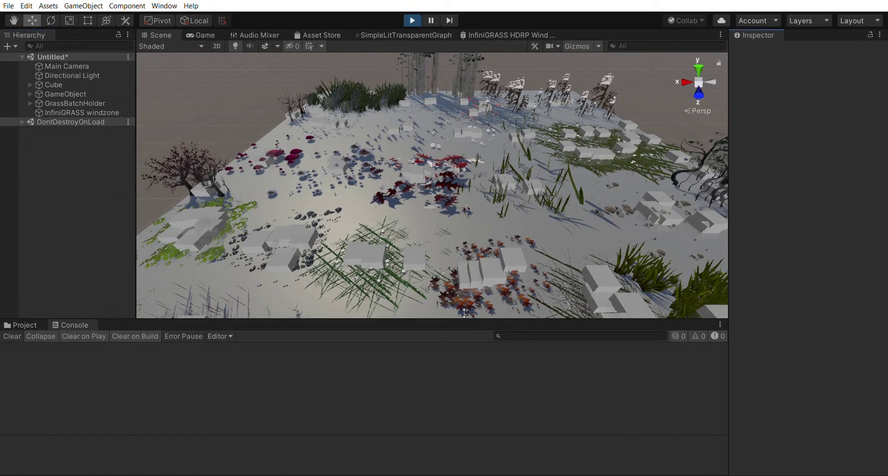
{"action": "left_click_drag", "start_coordinate": [464, 312], "coordinate": [462, 399]}
{"action": "scroll", "coordinate": [574, 193], "scroll_direction": "up", "scroll_amount": 4}
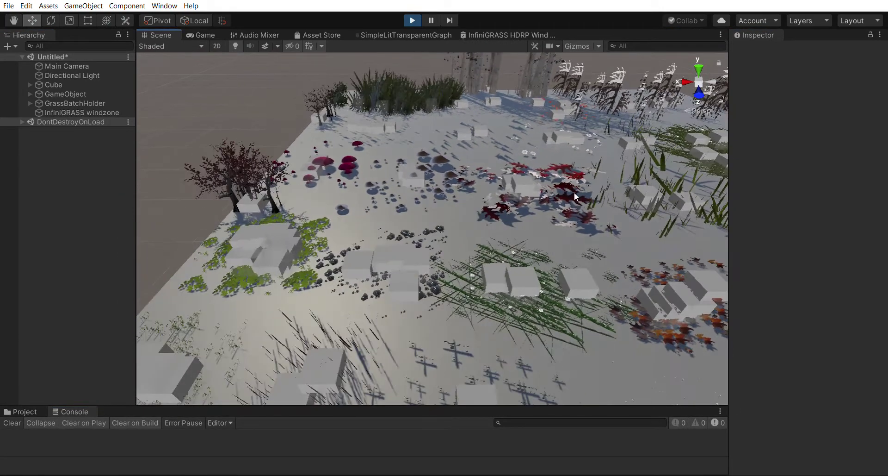
Step: Raise the wind turbulence and slightly raise the wind modifier in the Infini GRASS Manager of GameObject, with the whole slab in view
{"action": "middle_click_drag", "start_coordinate": [482, 251], "coordinate": [479, 185]}
{"action": "scroll", "coordinate": [476, 187], "scroll_direction": "down", "scroll_amount": 3}
{"action": "middle_click_drag", "start_coordinate": [515, 221], "coordinate": [475, 209]}
{"action": "scroll", "coordinate": [474, 209], "scroll_direction": "down", "scroll_amount": 2}
{"action": "middle_click_drag", "start_coordinate": [527, 194], "coordinate": [490, 226]}
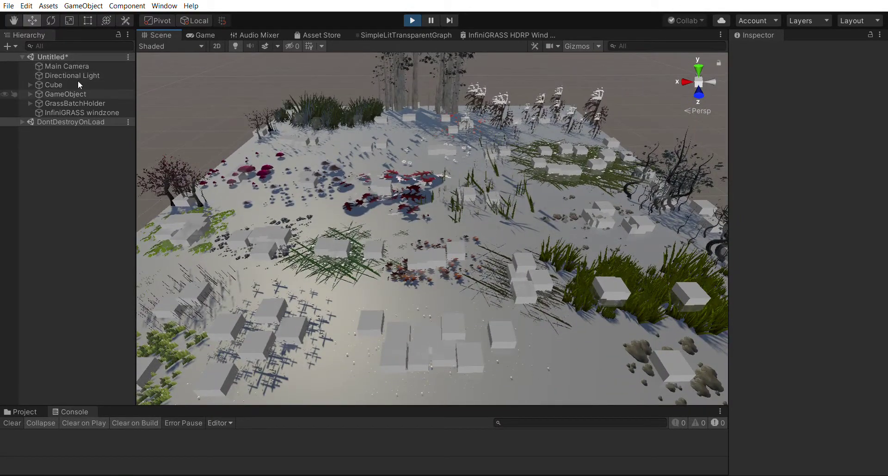
{"action": "left_click", "coordinate": [77, 93]}
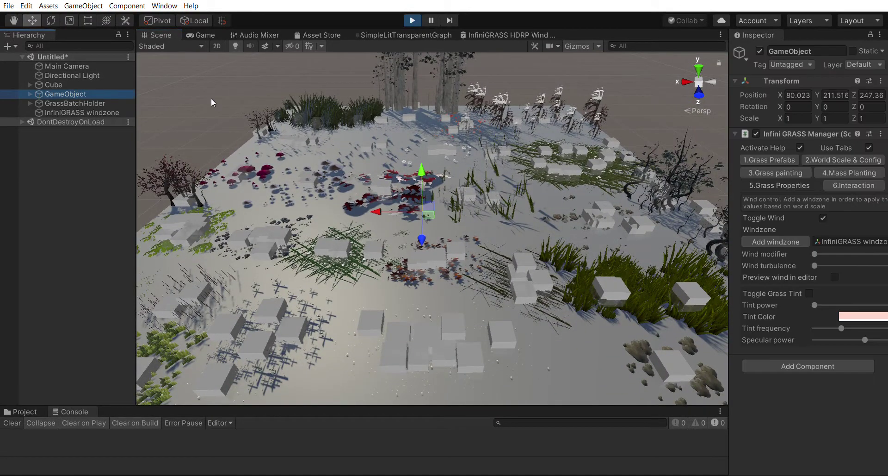
{"action": "left_click", "coordinate": [776, 172]}
{"action": "left_click", "coordinate": [778, 173]}
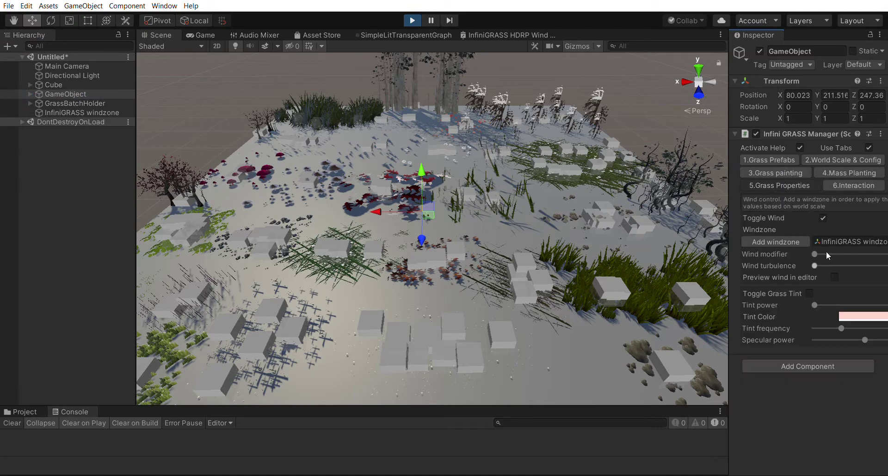
{"action": "left_click_drag", "start_coordinate": [815, 253], "coordinate": [836, 260]}
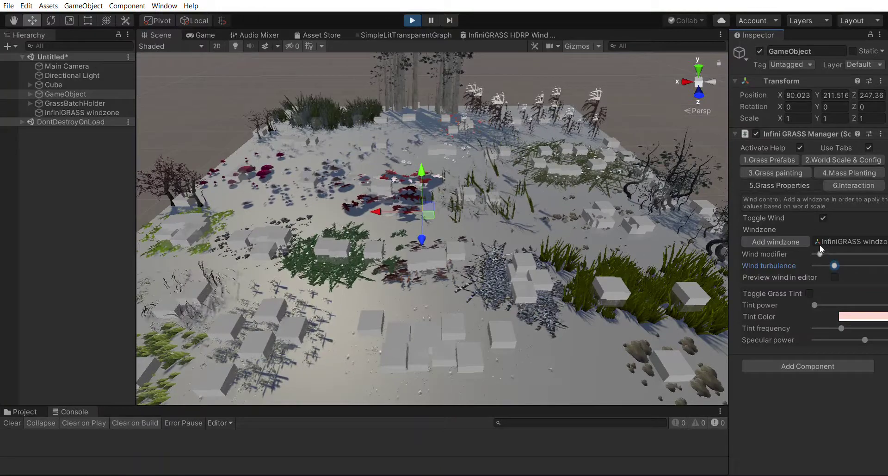
{"action": "mouse_move", "coordinate": [820, 251]}
{"action": "left_mouse_down"}
{"action": "mouse_move", "coordinate": [807, 243]}
{"action": "mouse_move", "coordinate": [817, 242]}
{"action": "left_mouse_up"}
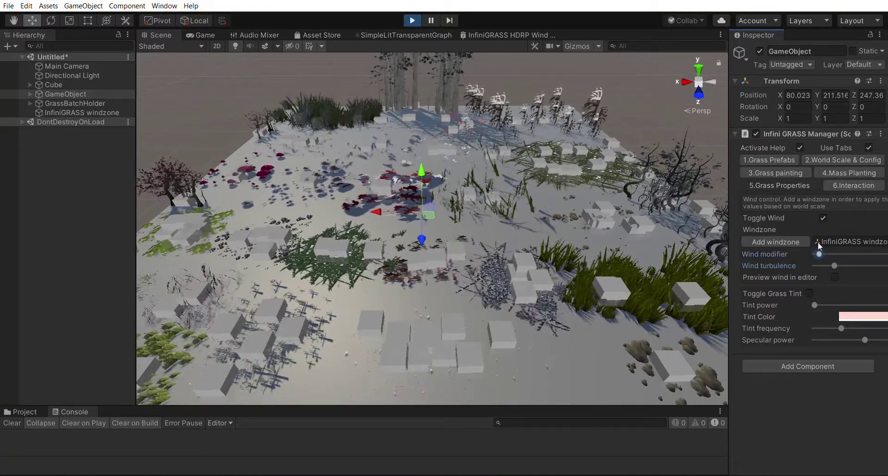
Step: Set both Turbulence and Main to 0 on the InfiniGRASS windzone
{"action": "left_click", "coordinate": [78, 111]}
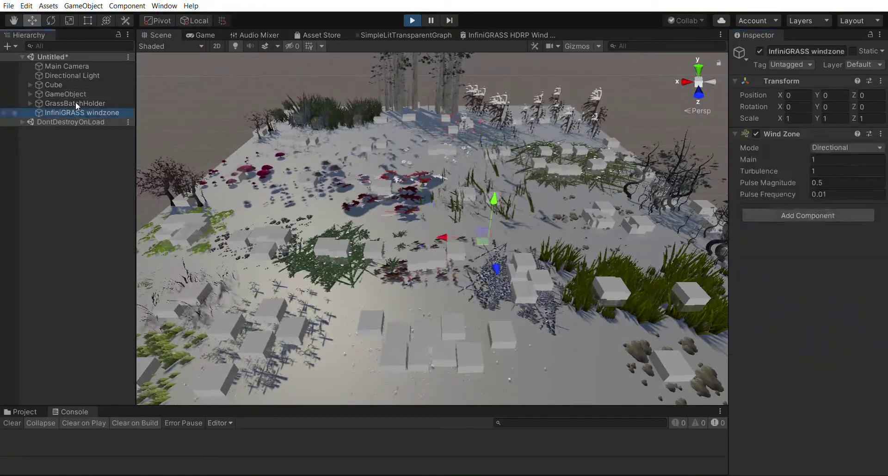
{"action": "left_click", "coordinate": [832, 169]}
{"action": "type", "text": "0"}
{"action": "left_click", "coordinate": [829, 159]}
{"action": "type", "text": "0"}
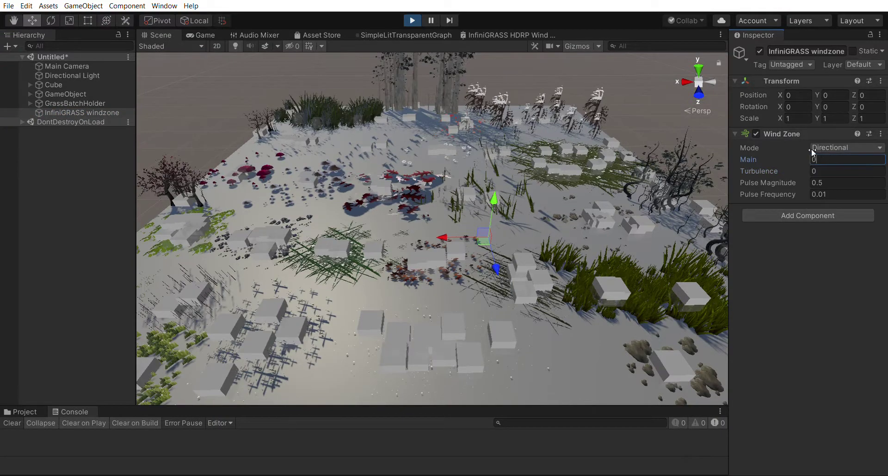
Step: Set the wind zone's Main to 1.23 and Y rotation to about -40.89, then try Turbulence at 5 and set it to 1
{"action": "mouse_move", "coordinate": [811, 149]}
{"action": "left_mouse_down"}
{"action": "mouse_move", "coordinate": [819, 146]}
{"action": "mouse_move", "coordinate": [794, 151]}
{"action": "mouse_move", "coordinate": [830, 149]}
{"action": "mouse_move", "coordinate": [818, 151]}
{"action": "left_mouse_up"}
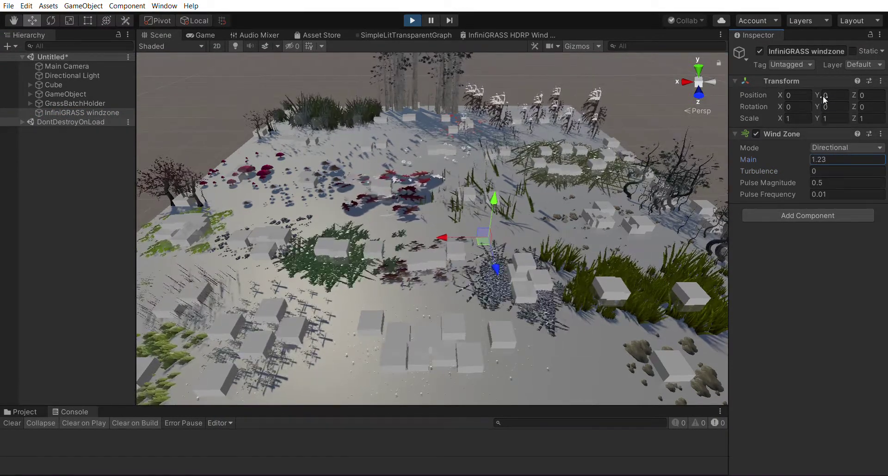
{"action": "left_click_drag", "start_coordinate": [824, 99], "coordinate": [3, 141]}
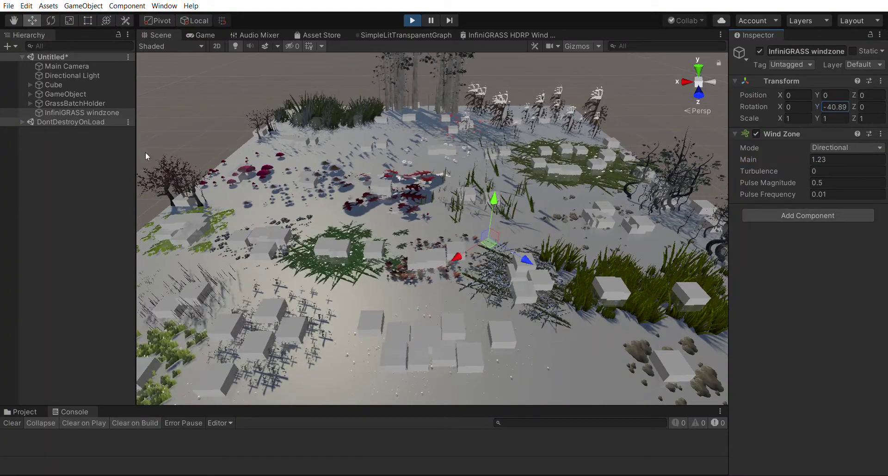
{"action": "left_click_drag", "start_coordinate": [808, 168], "coordinate": [820, 168]}
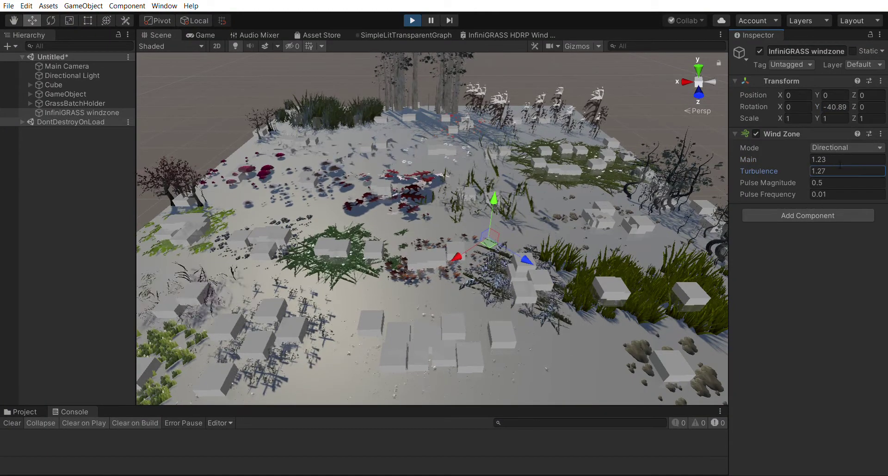
{"action": "type", "text": "5"}
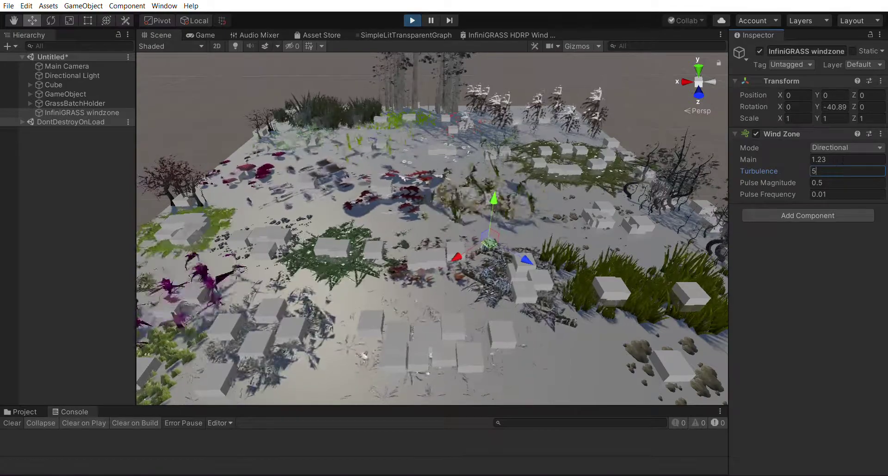
Step: Lower the wind modifier and wind turbulence of GameObject's Infini GRASS Manager to their minimum
{"action": "left_click", "coordinate": [65, 94]}
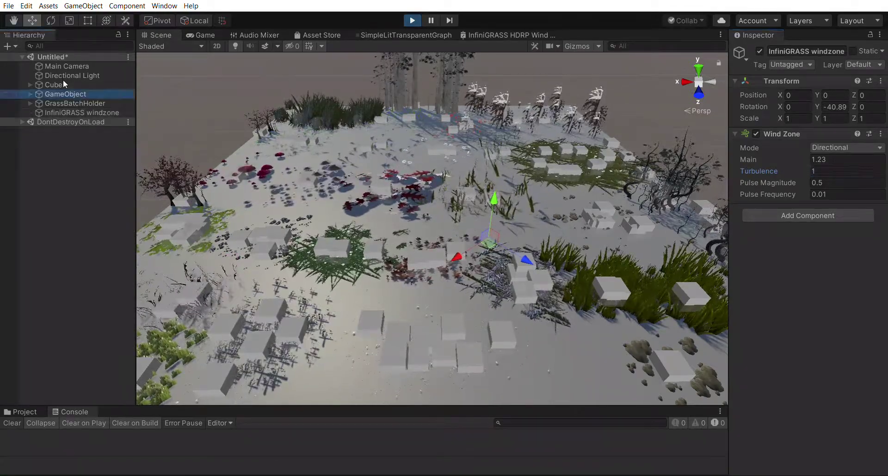
{"action": "left_click_drag", "start_coordinate": [819, 253], "coordinate": [787, 252]}
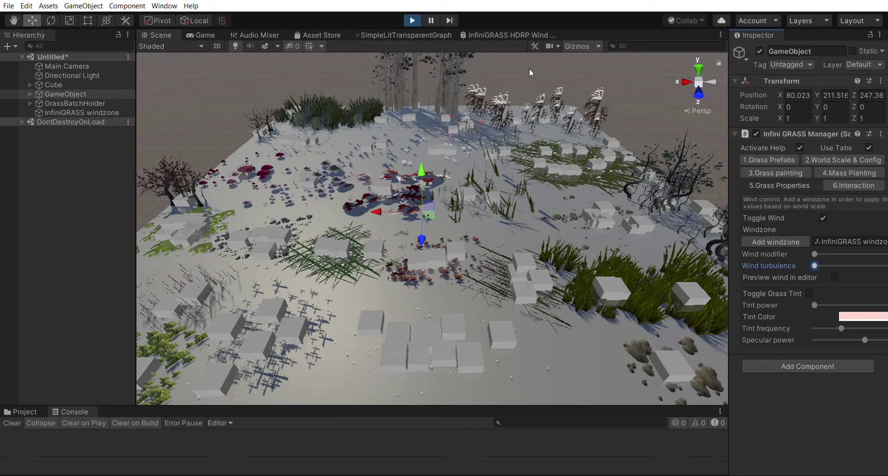